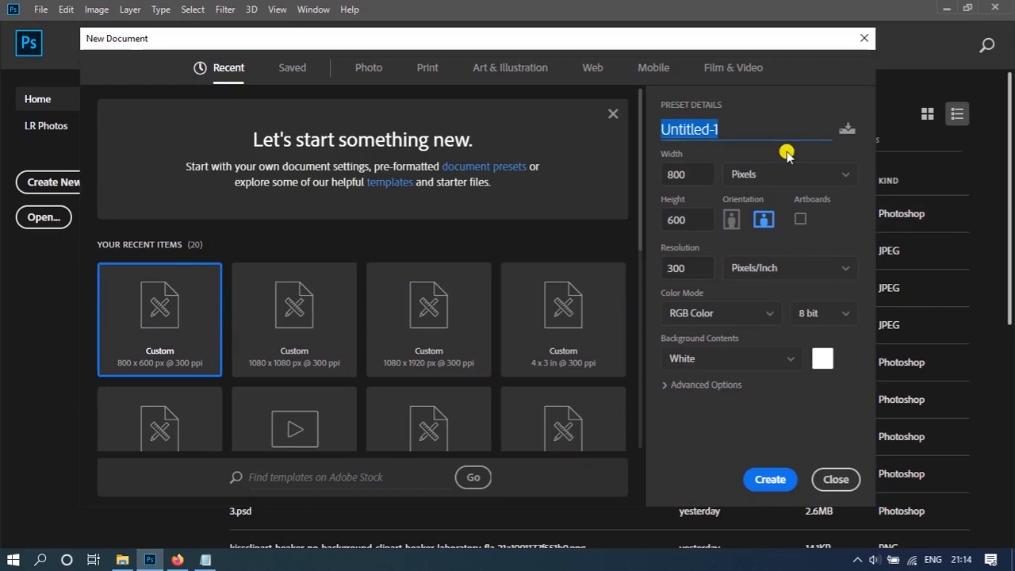
Step: Name the new document "Banner design" and set its size to 1080 by 1080 pixels
text(Banner design)
click(780, 171)
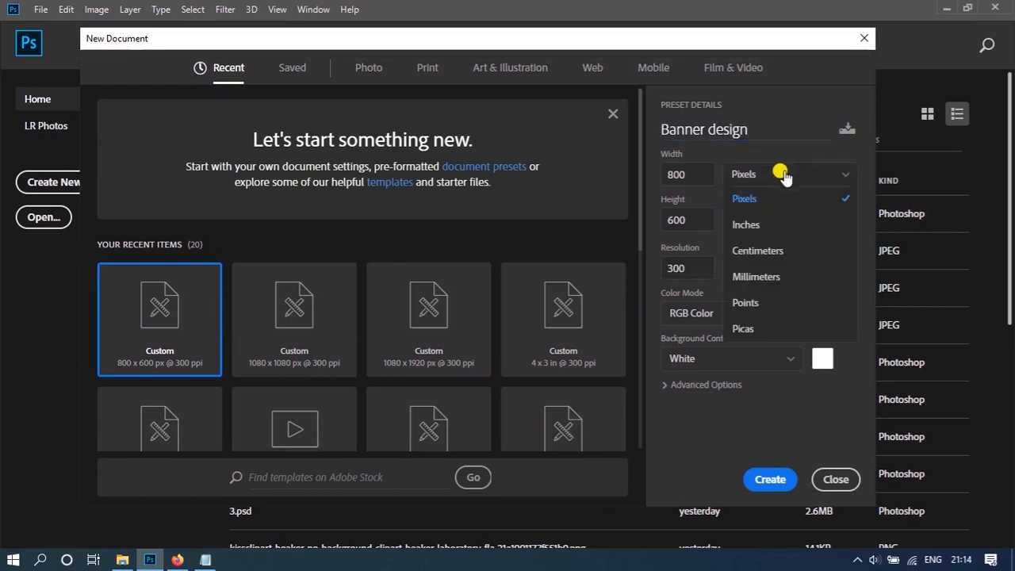
click(792, 199)
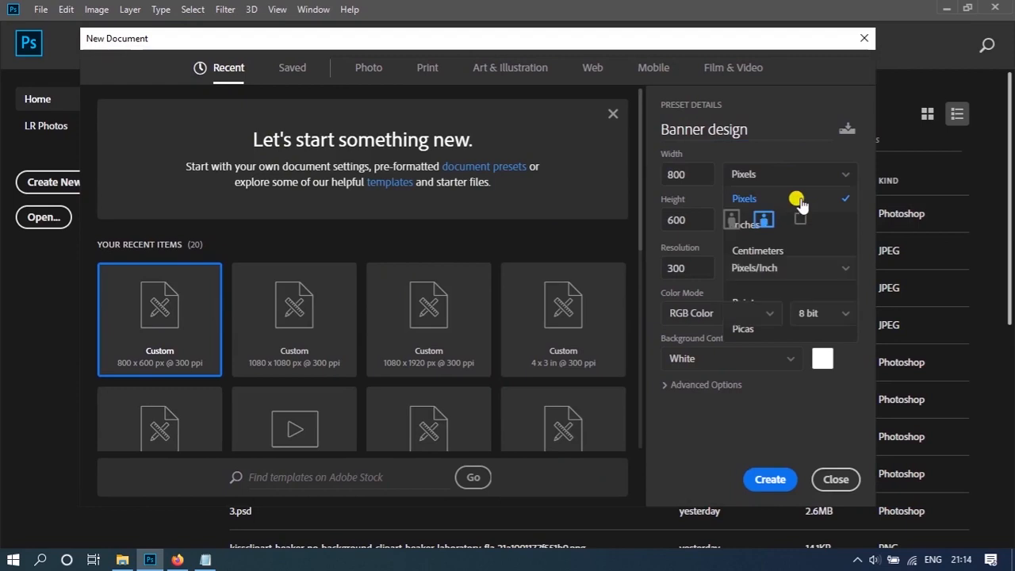
double_click(688, 171)
text(1080)
double_click(687, 218)
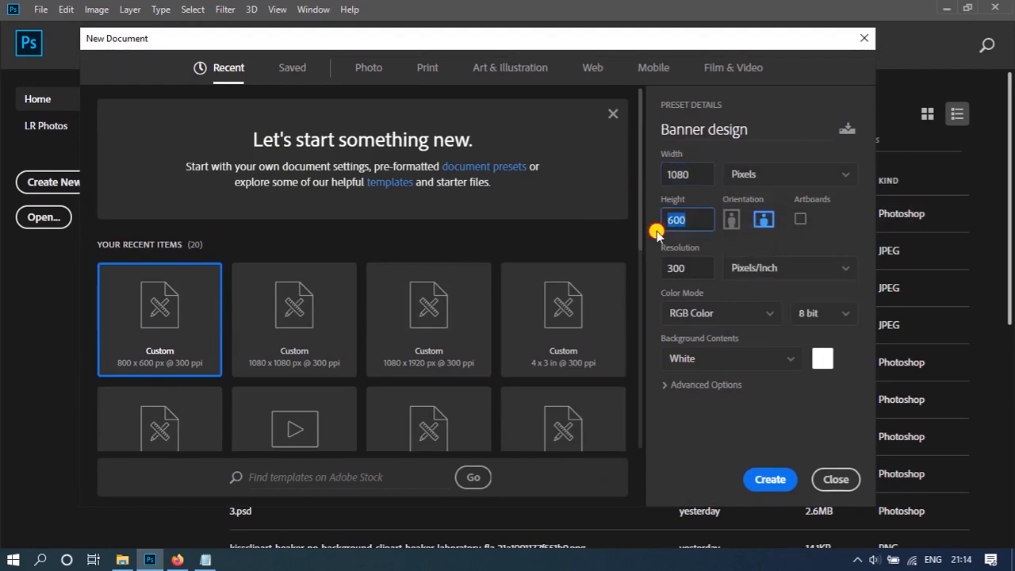
text(1080)
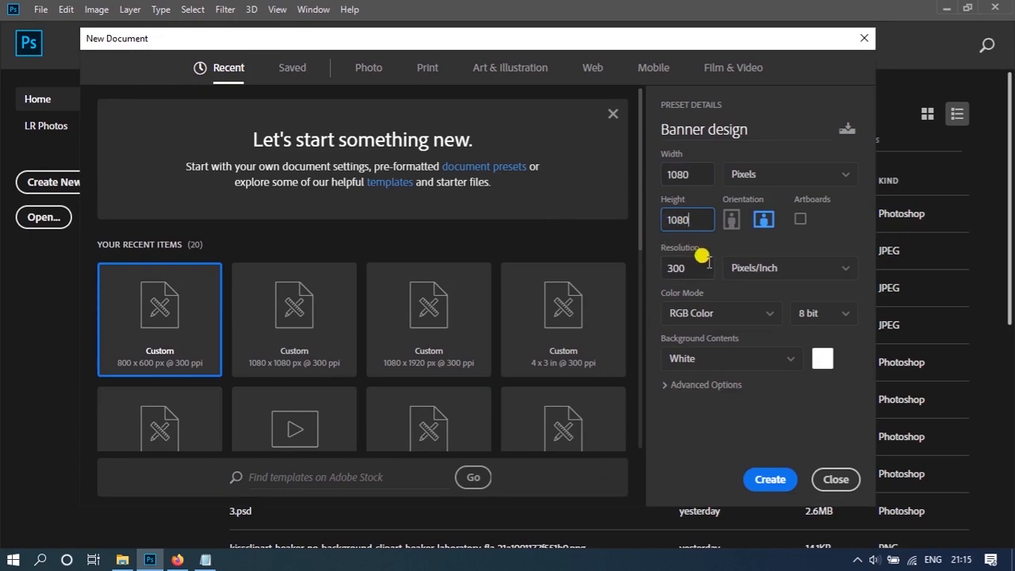
Step: Create the document at 300 pixels/inch in RGB Color mode
click(670, 270)
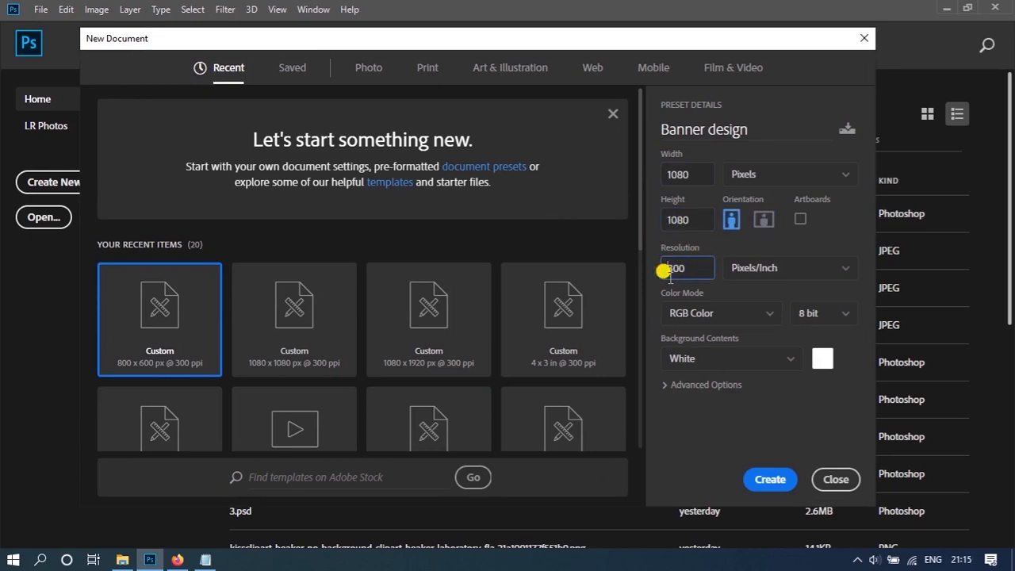
click(729, 312)
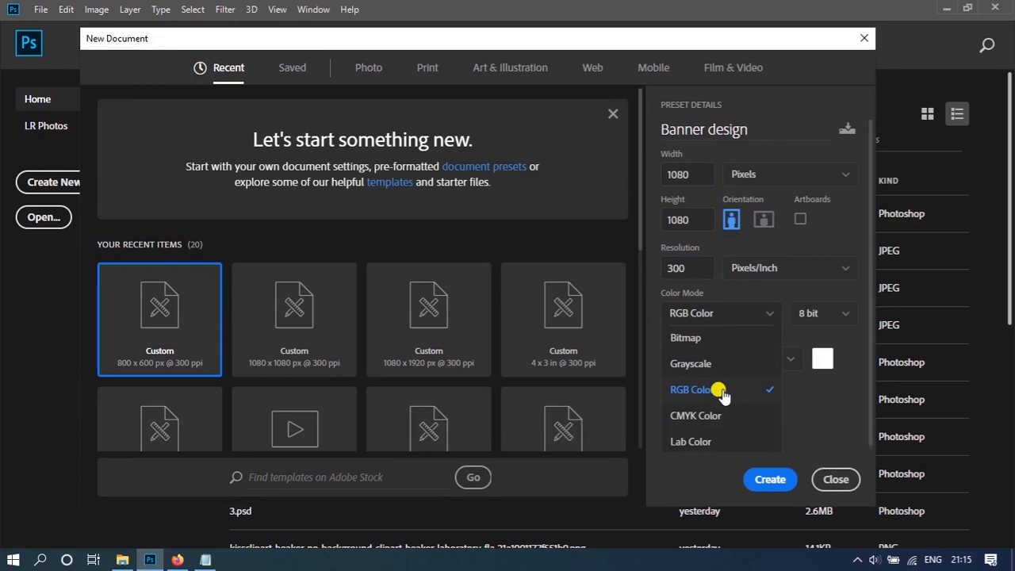
click(727, 394)
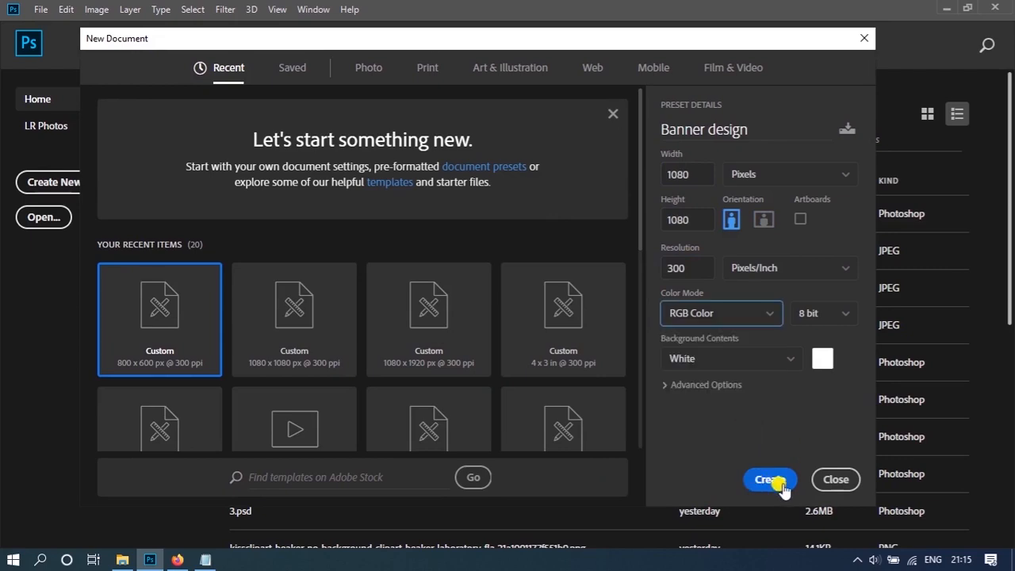
click(773, 484)
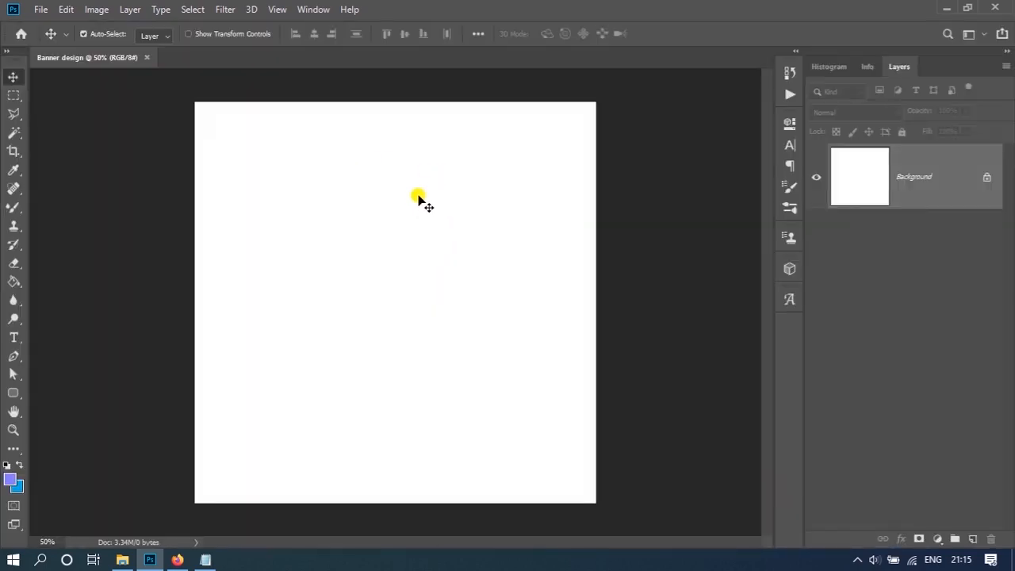
Step: Add a Solid Color fill layer in light grey #ebebeb above the background
click(935, 540)
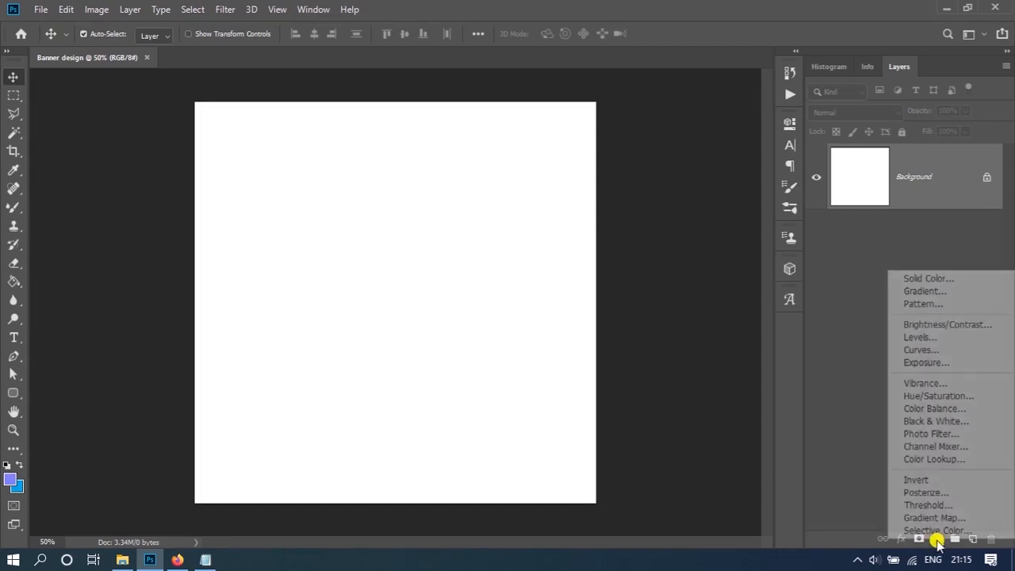
click(938, 279)
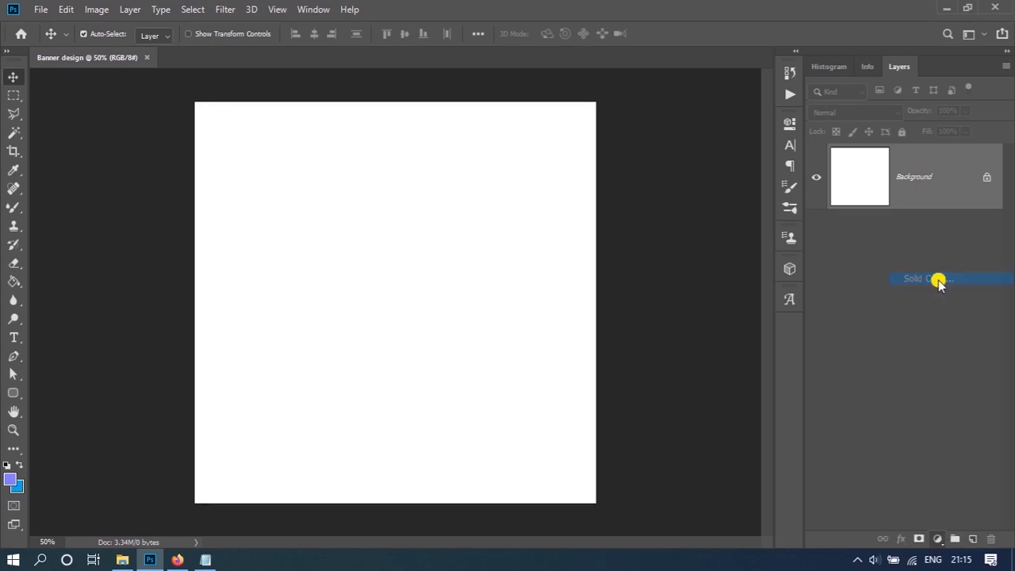
click(641, 190)
drag(641, 191, 595, 199)
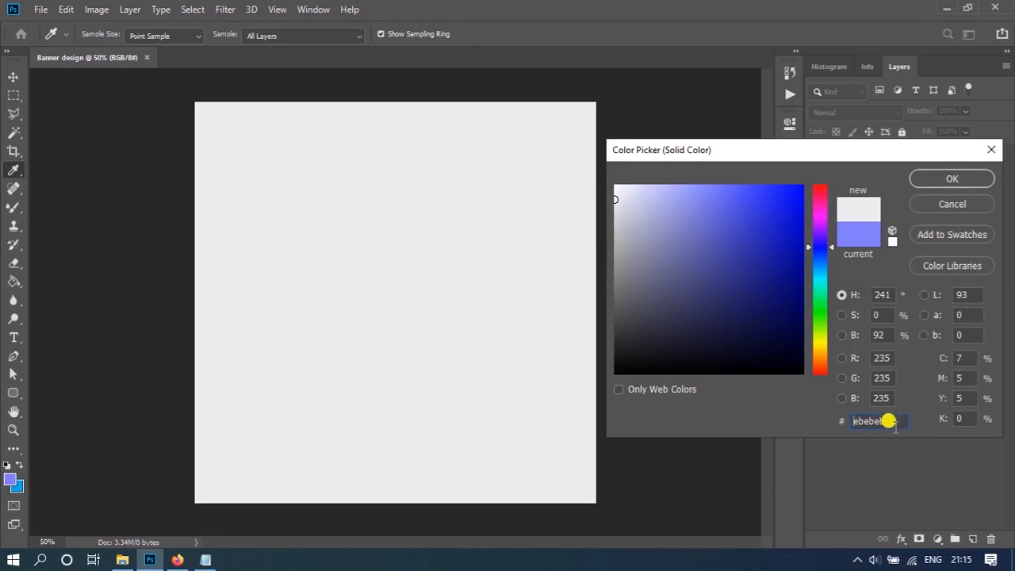
drag(888, 421, 826, 418)
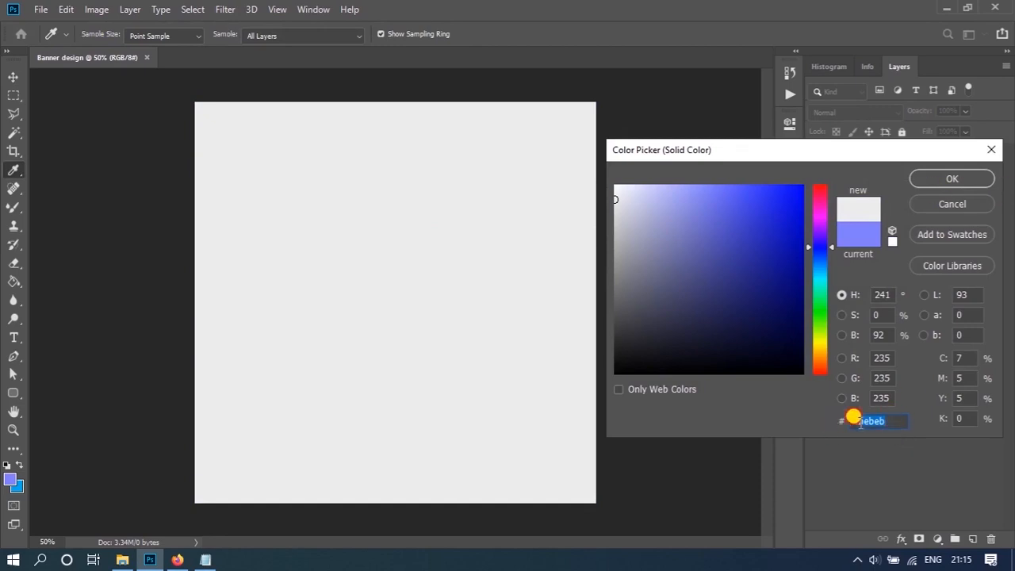
click(964, 178)
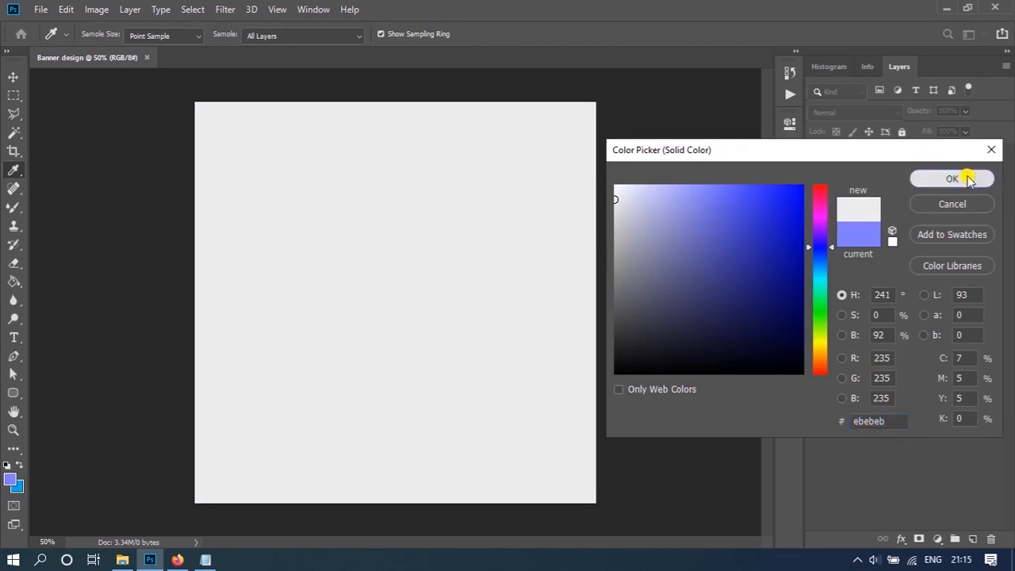
click(940, 332)
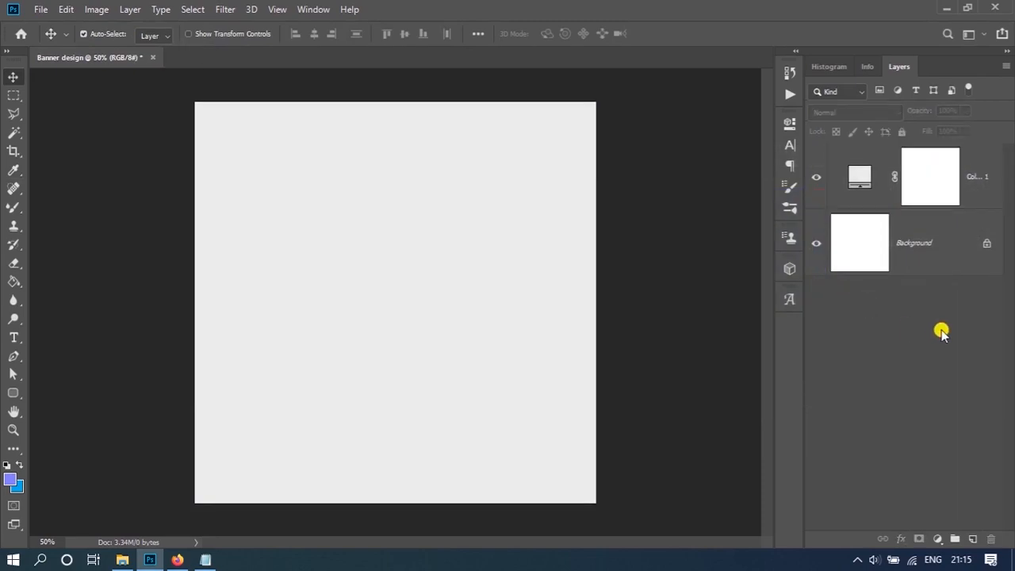
Step: Lock the light grey colour fill layer completely
click(982, 177)
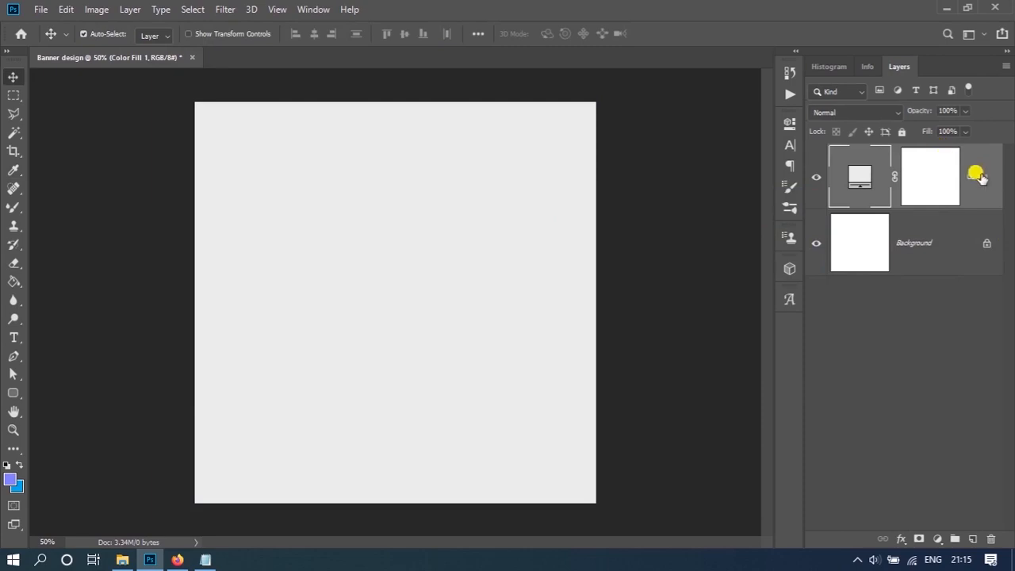
click(898, 135)
click(941, 317)
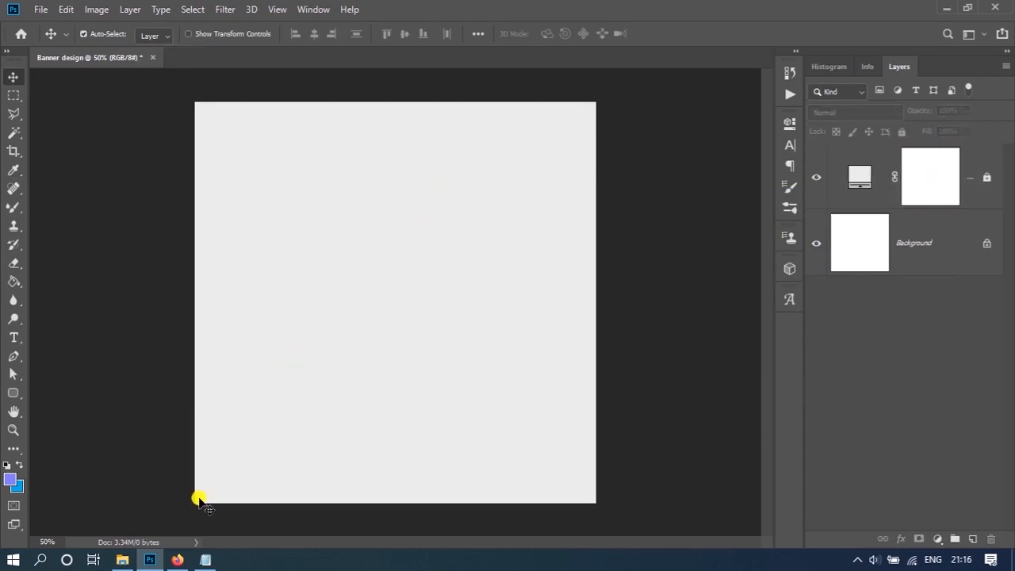
Step: Place the Car image from the Car service banner folder in File Explorer, scaled to about 38.7% and centred in the upper part of the canvas
click(122, 559)
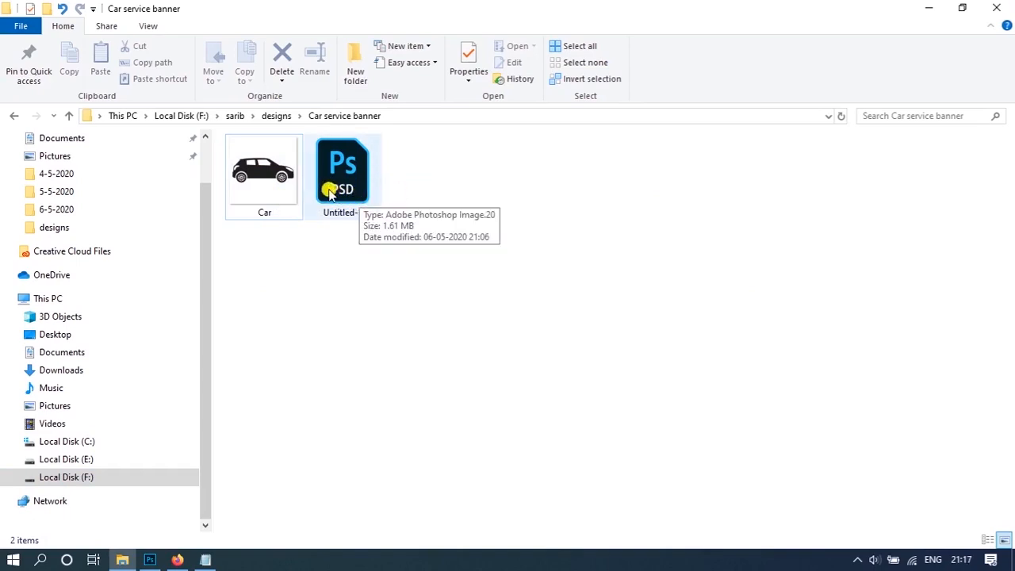
drag(277, 184, 403, 295)
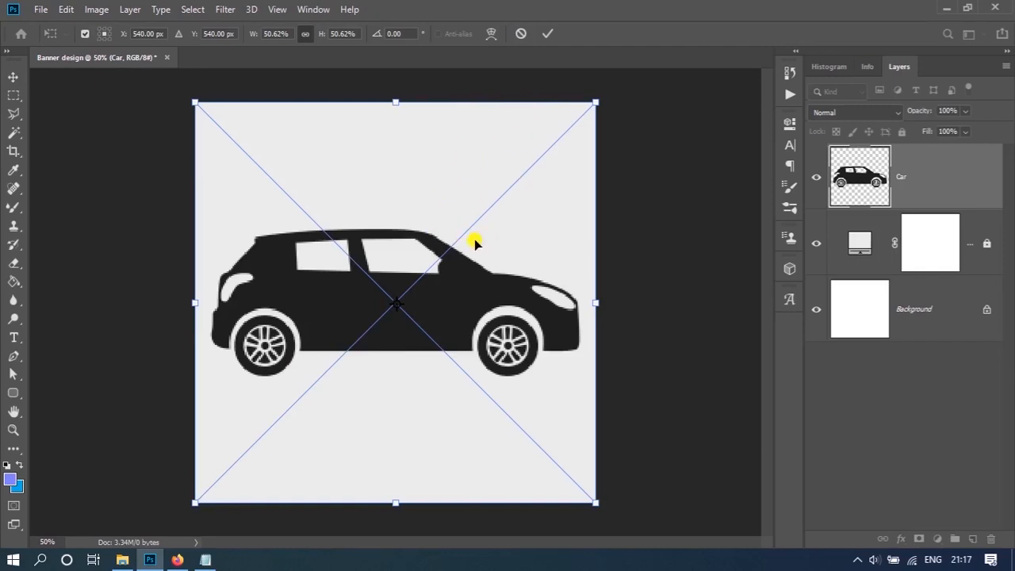
drag(593, 99, 486, 212)
drag(450, 245, 439, 151)
drag(478, 275, 546, 338)
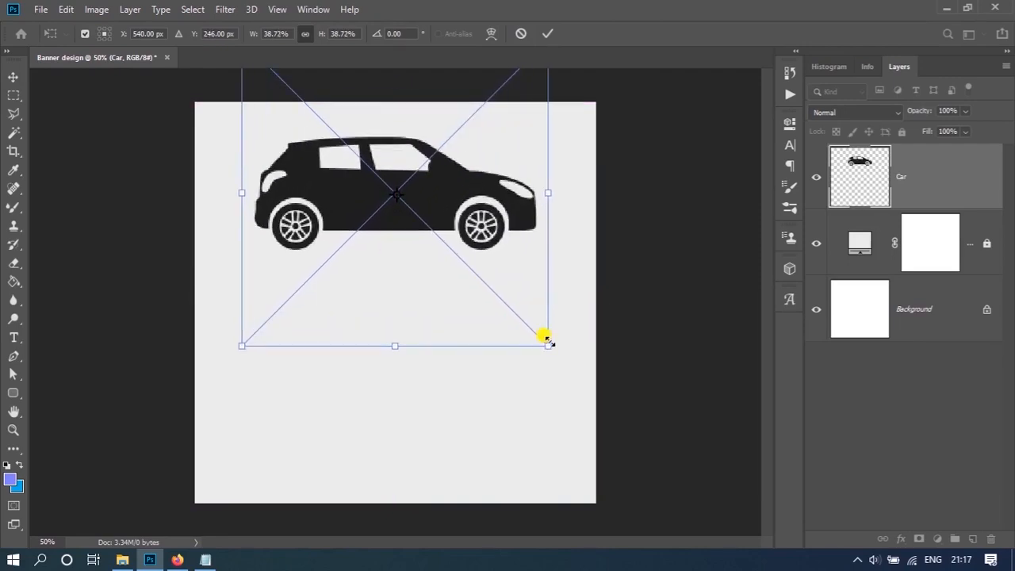
Step: Flip the placed car horizontally and commit the placement
right_click(478, 183)
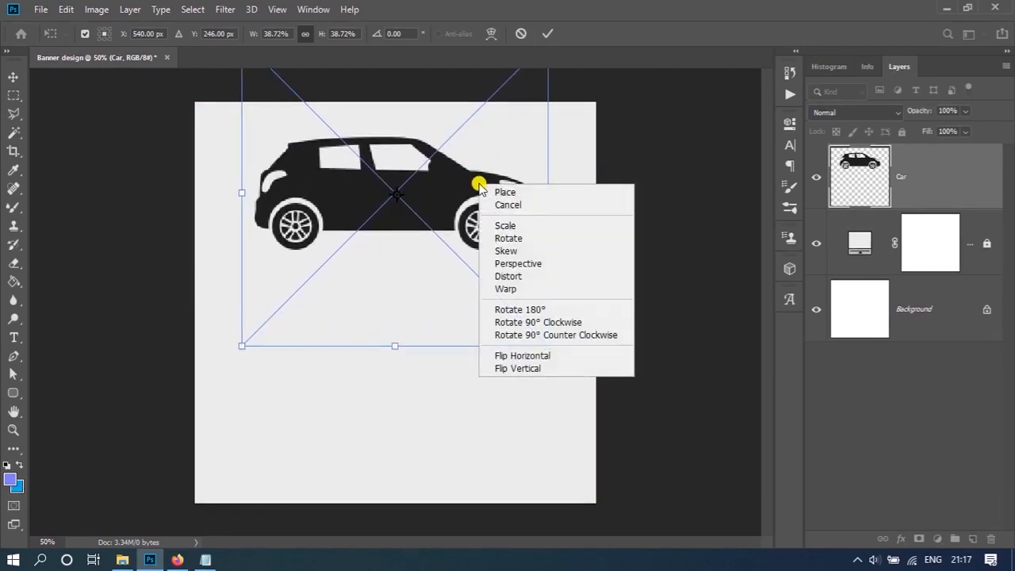
click(531, 356)
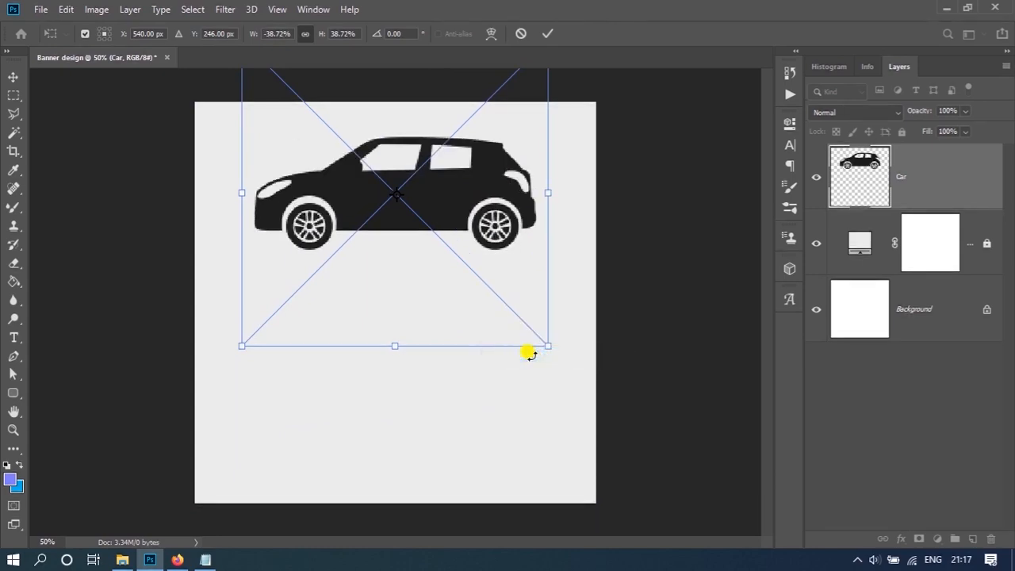
click(547, 33)
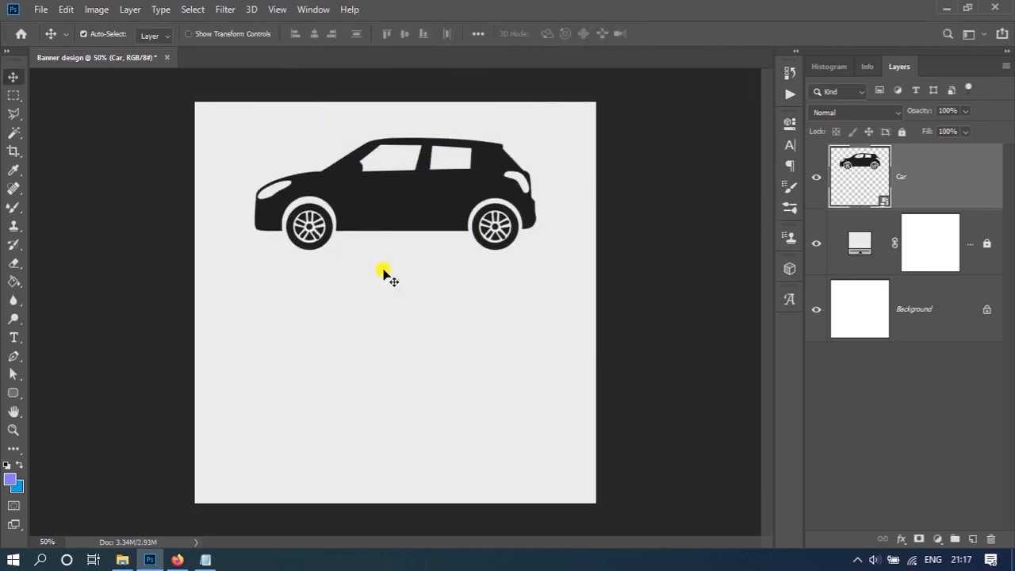
Step: Draw a rectangle about 1164 by 144 px across the bottom of the canvas, overlapping its side and lower edges
click(14, 397)
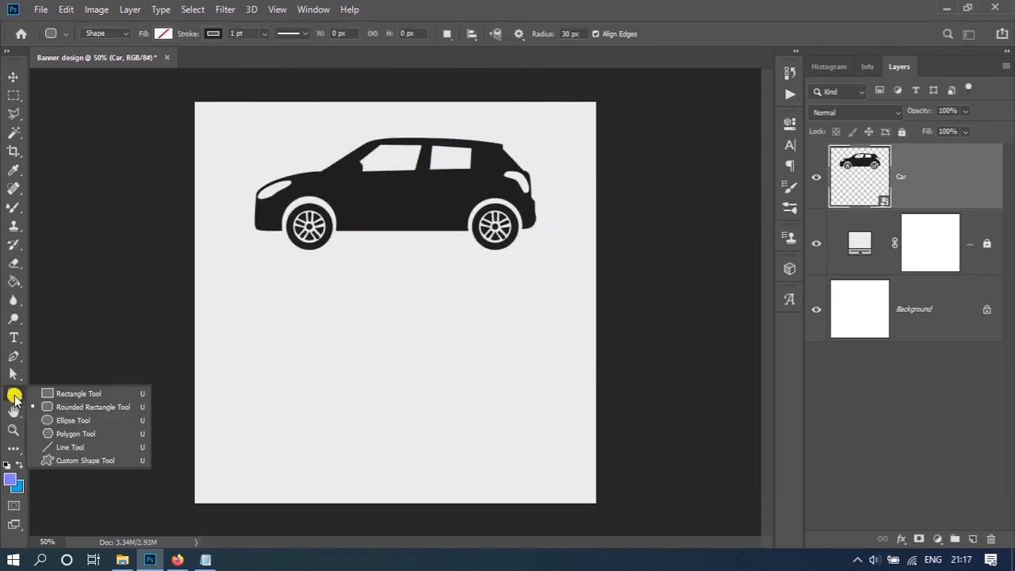
click(103, 394)
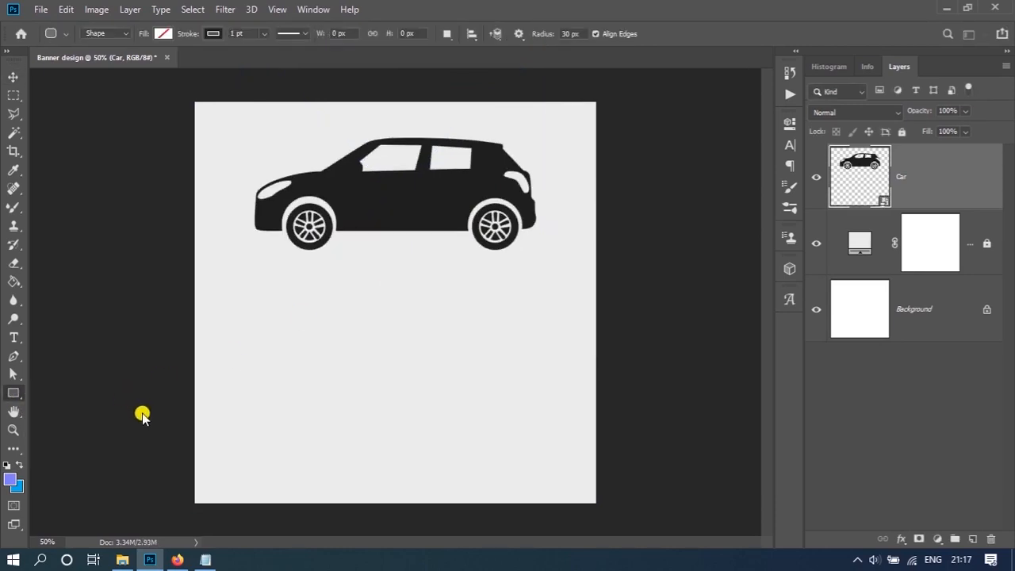
drag(175, 460, 606, 511)
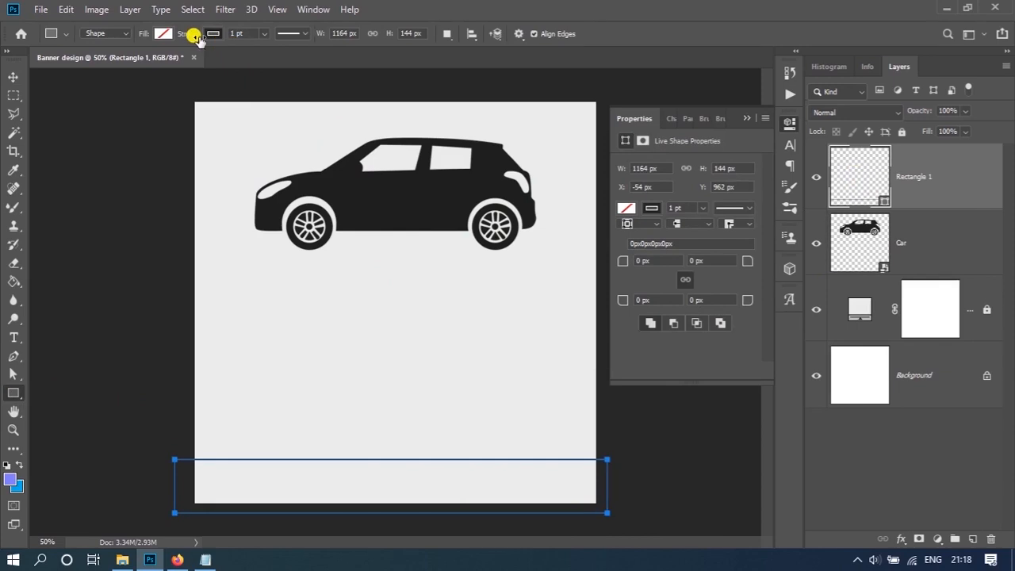
Step: Fill the bottom rectangle with light purple #807efa and remove its stroke
click(164, 35)
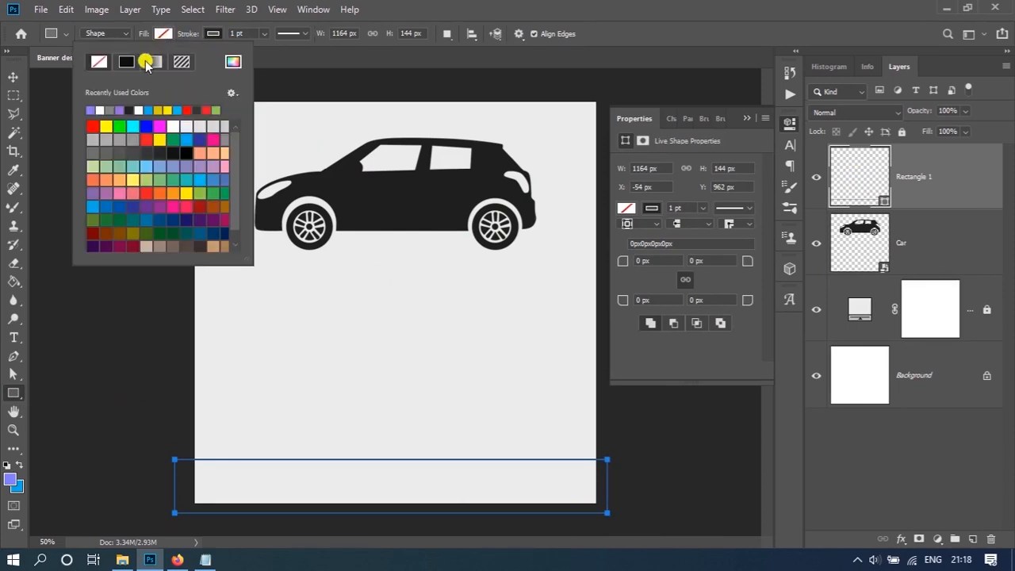
click(92, 104)
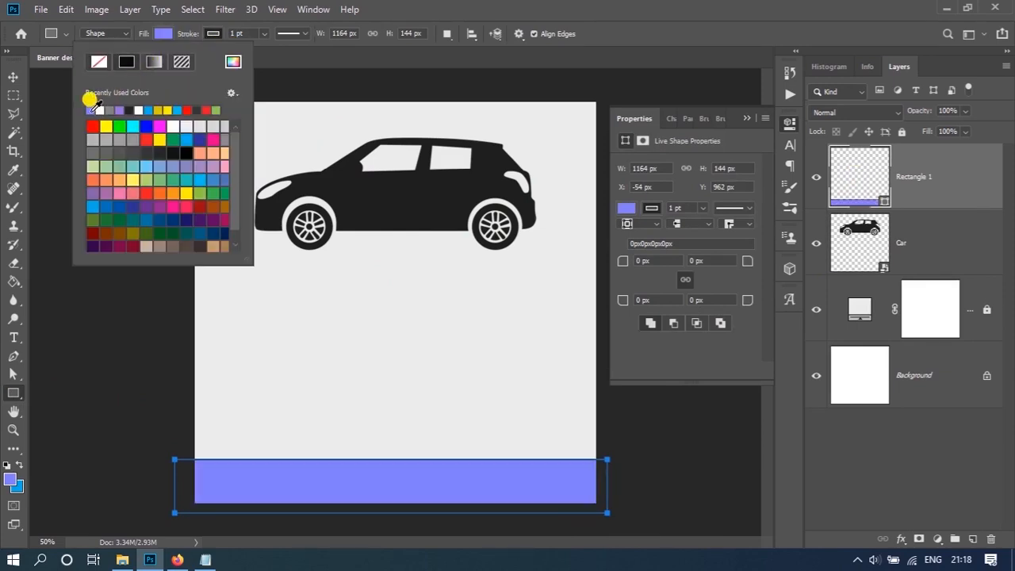
click(209, 34)
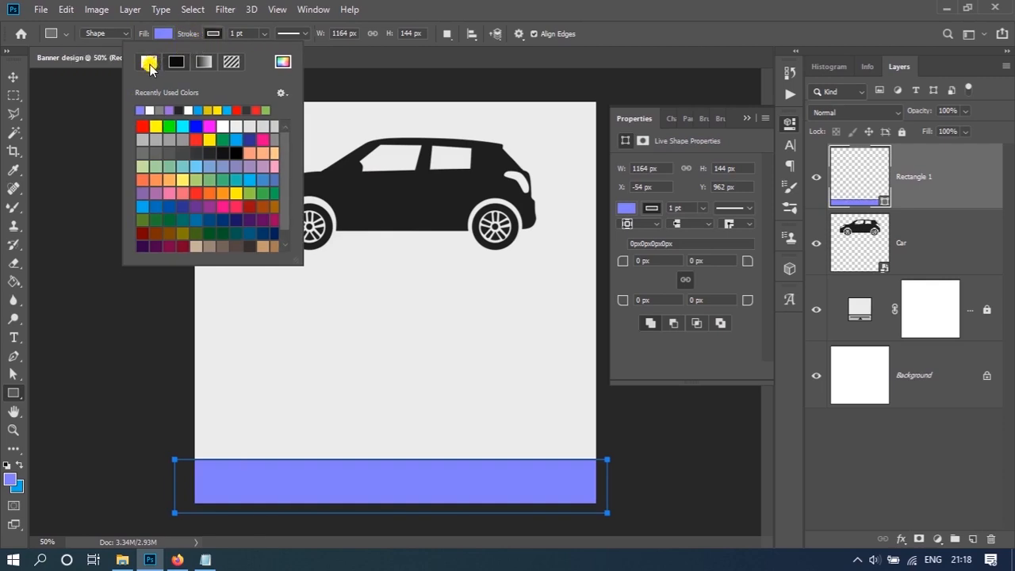
click(150, 67)
click(860, 187)
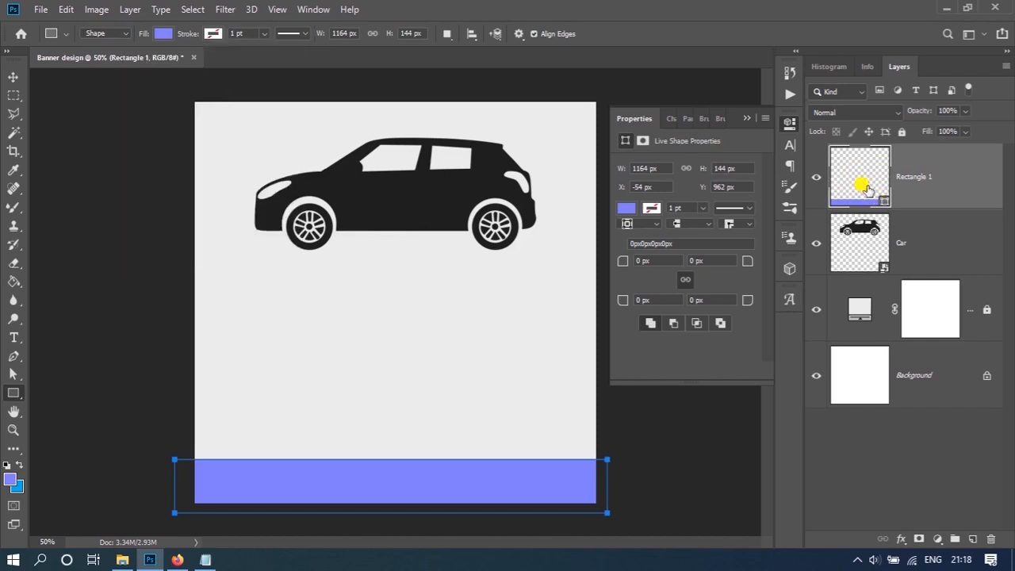
double_click(867, 189)
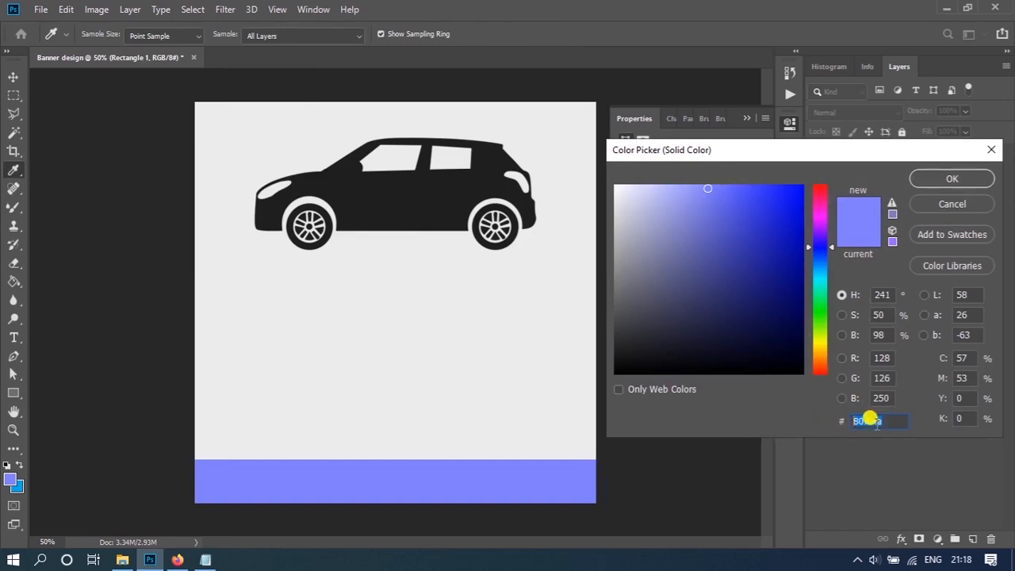
drag(882, 422, 856, 428)
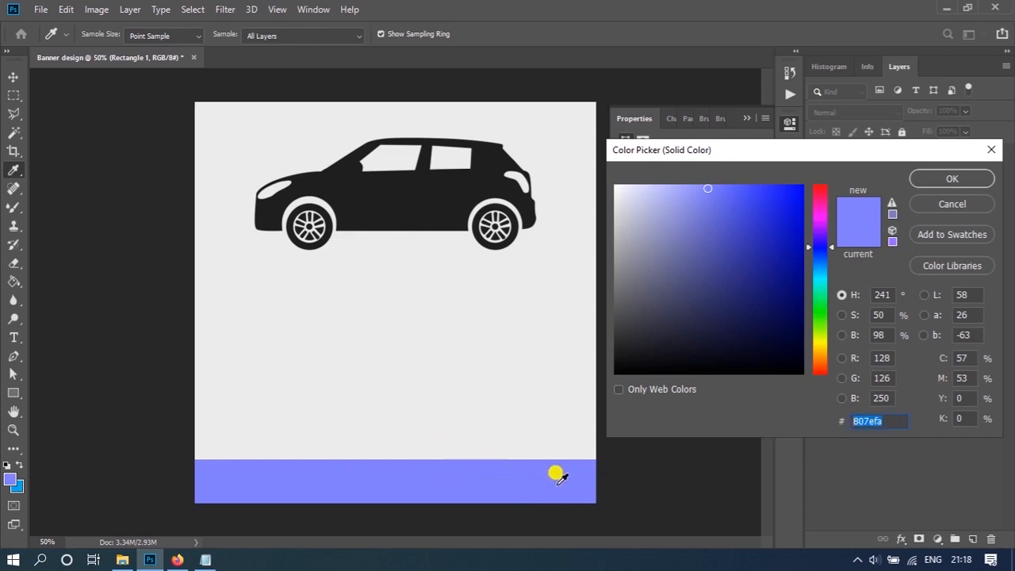
click(952, 179)
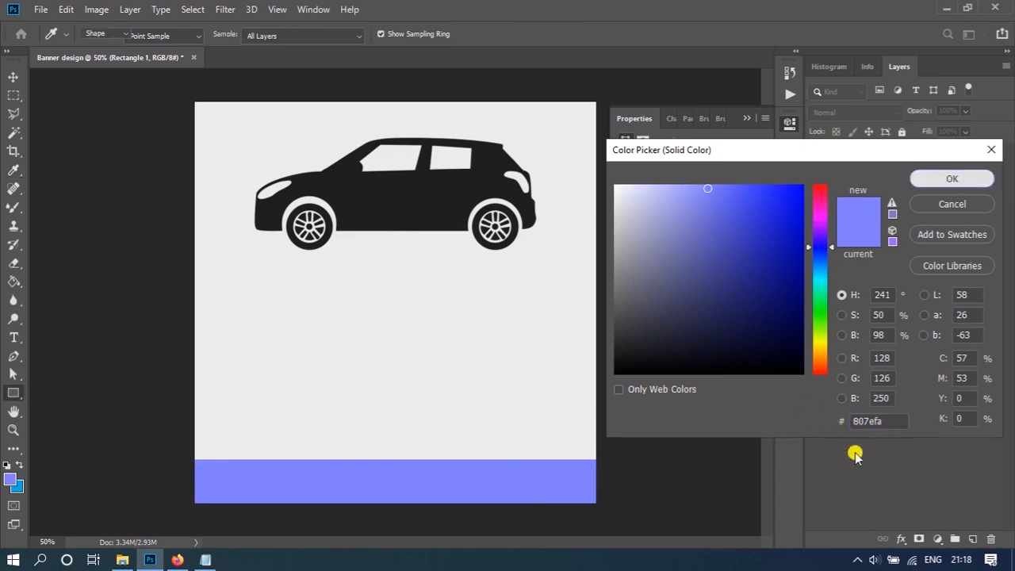
click(894, 455)
Step: Move the purple rectangle up with Free Transform until its lower edge meets the canvas's bottom edge, and commit the transform
click(928, 199)
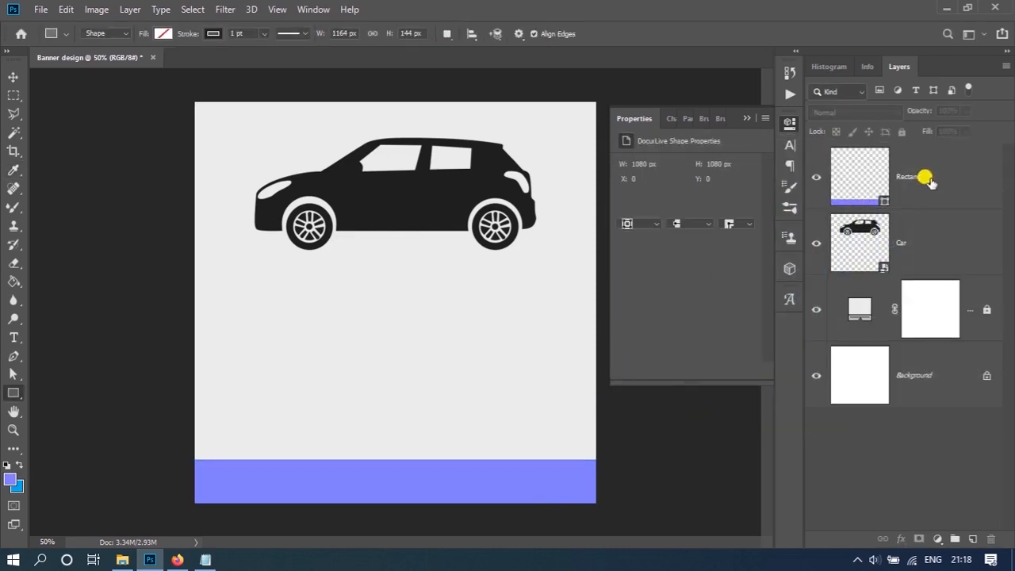
key(ctrl+t)
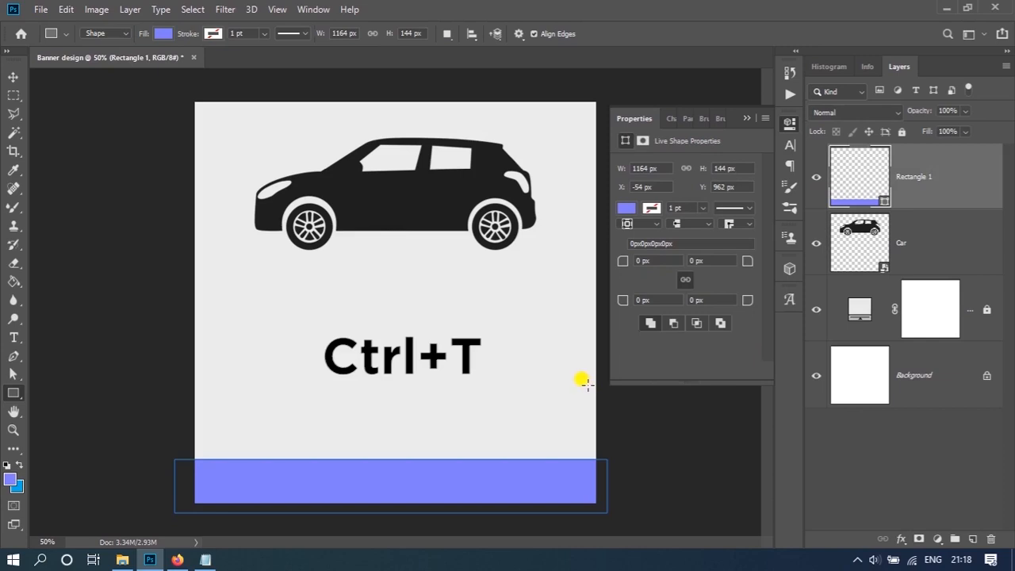
mouse_move(380, 458)
mouse_down()
mouse_move(385, 440)
mouse_move(396, 460)
mouse_up()
key(ctrl+z)
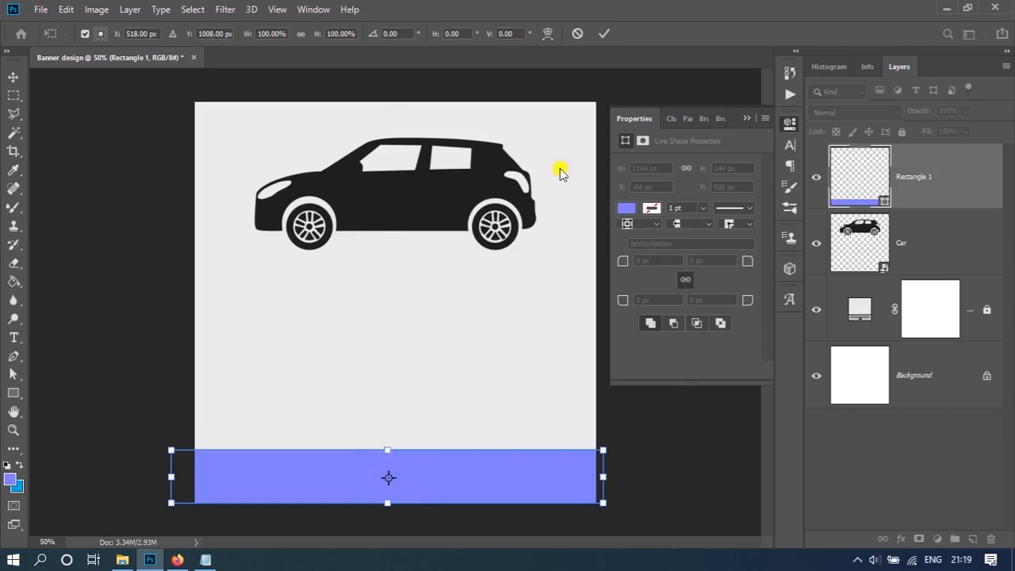
click(603, 33)
click(746, 118)
click(842, 441)
key(v)
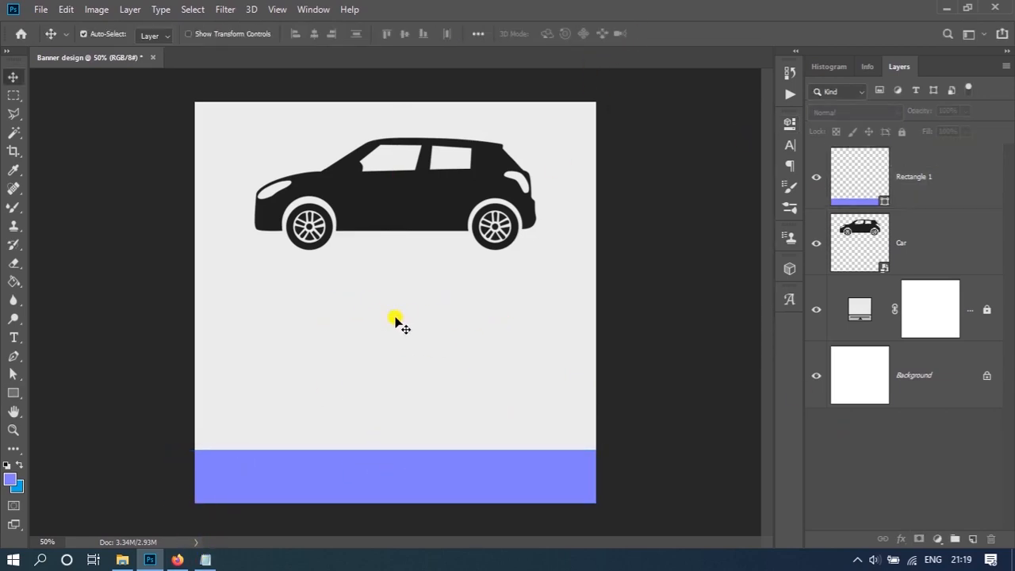
Step: Copy "helpcar." from Notepad and paste it into the Photoshop banner as a new text line below the car
click(204, 559)
drag(489, 299, 425, 310)
drag(498, 353, 425, 347)
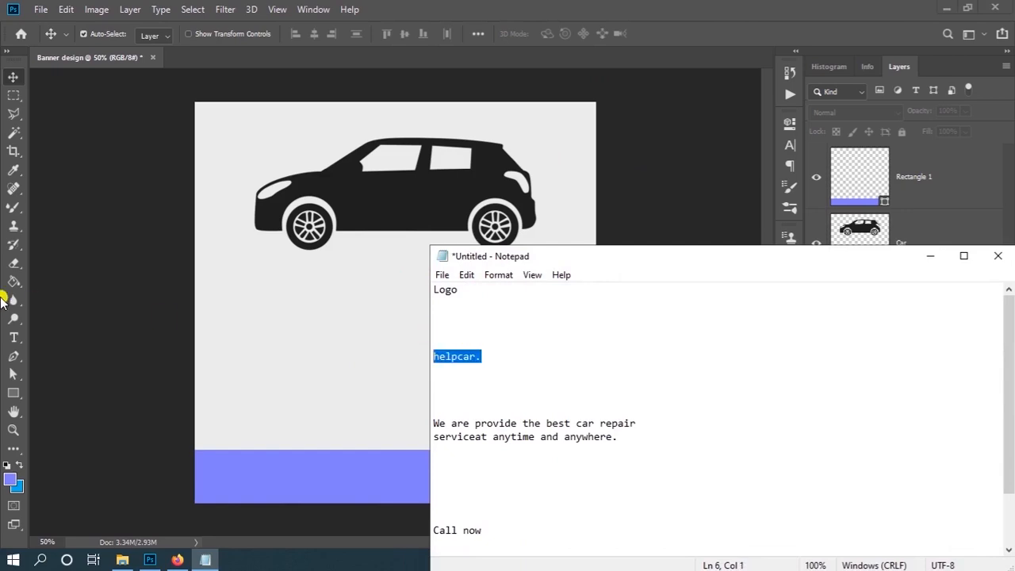
click(15, 337)
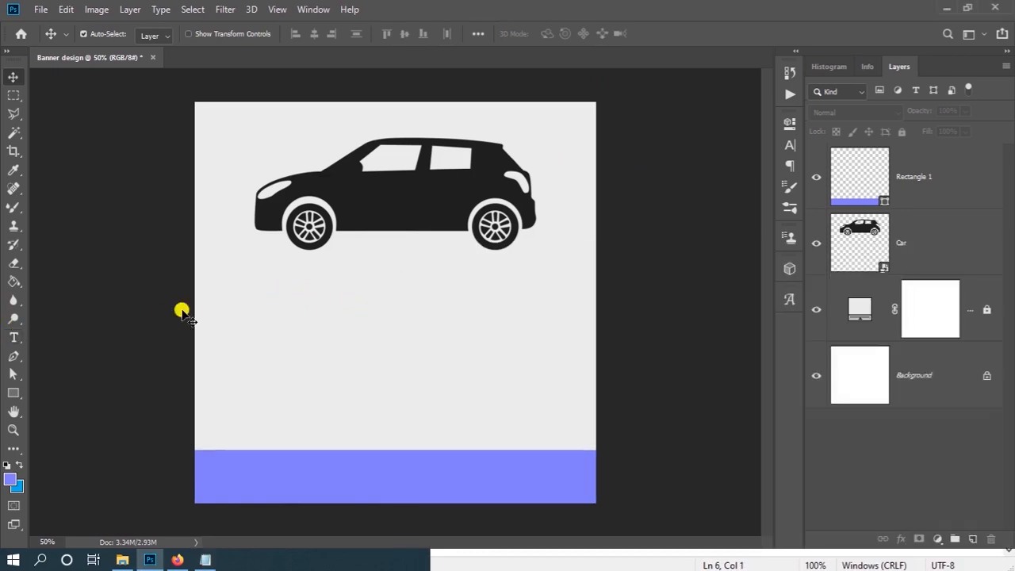
click(15, 337)
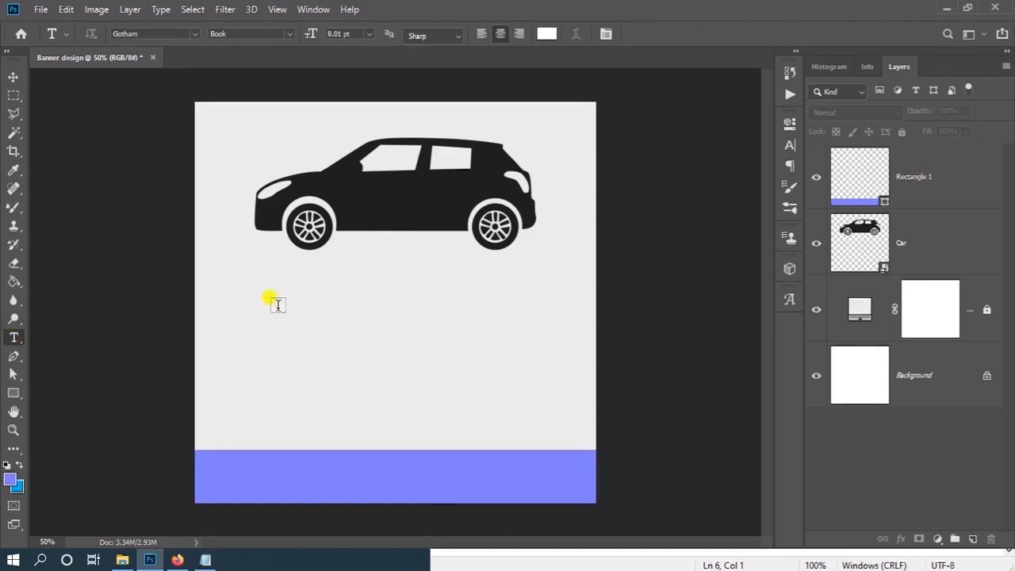
click(351, 303)
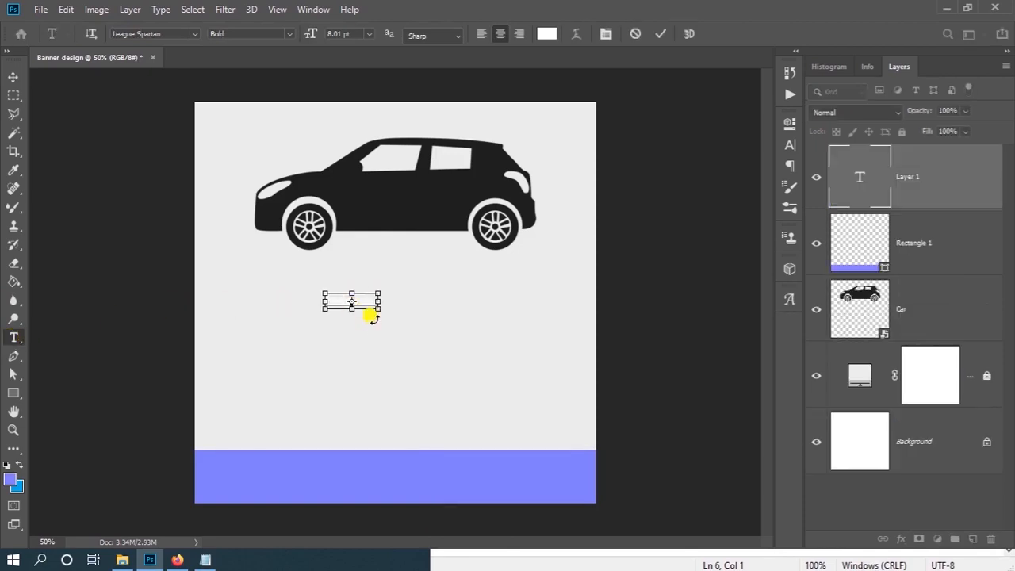
Step: Recolour the "helpcar." text to a darker shade of the bottom bar's purple, #5856c2
key(ctrl+a)
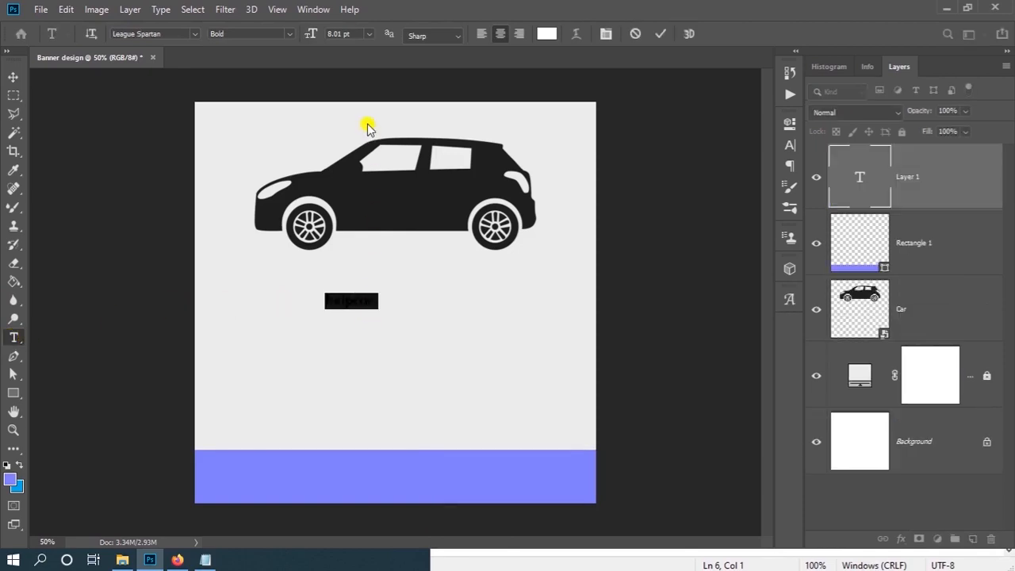
click(547, 34)
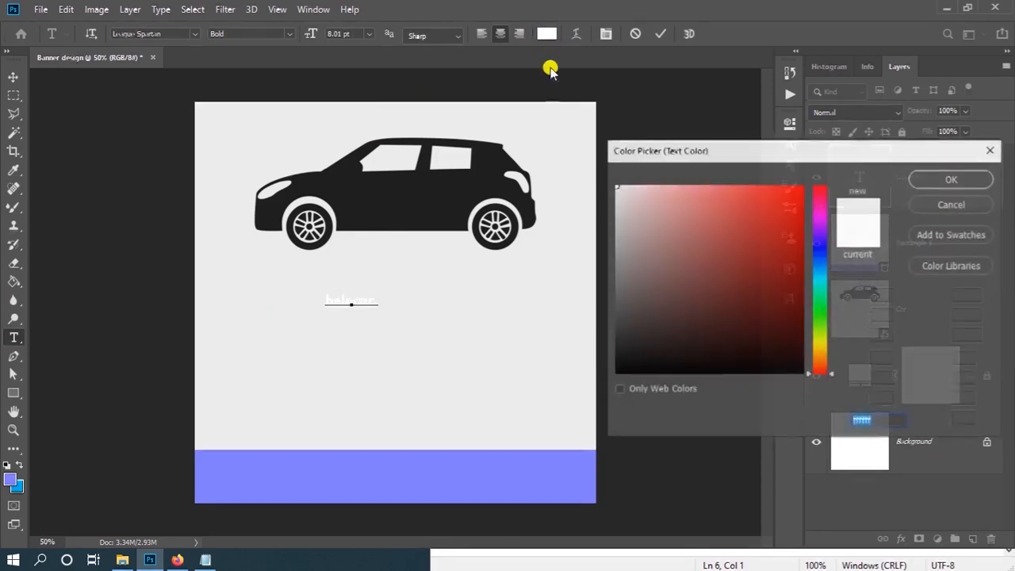
click(511, 468)
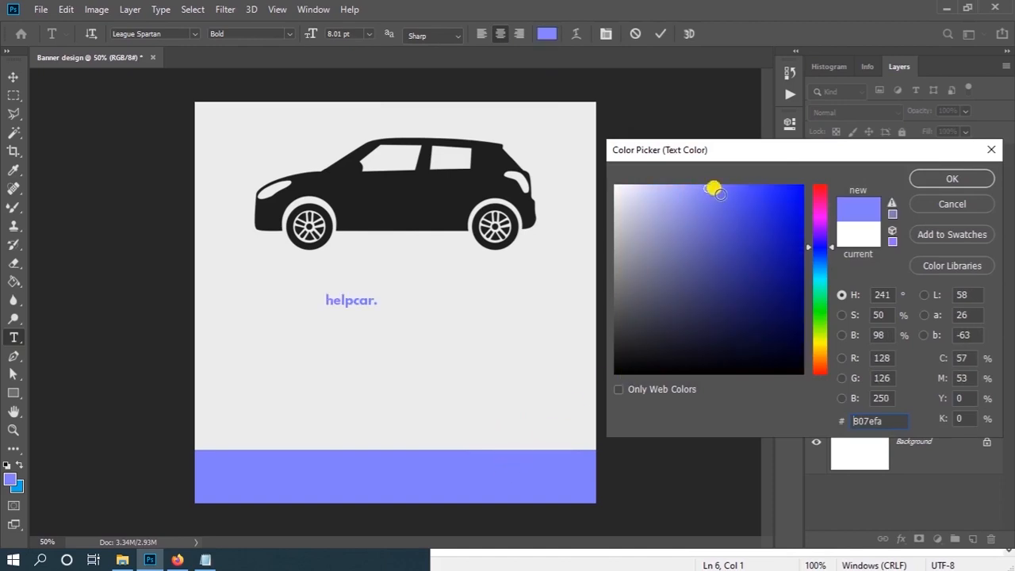
drag(713, 205, 717, 230)
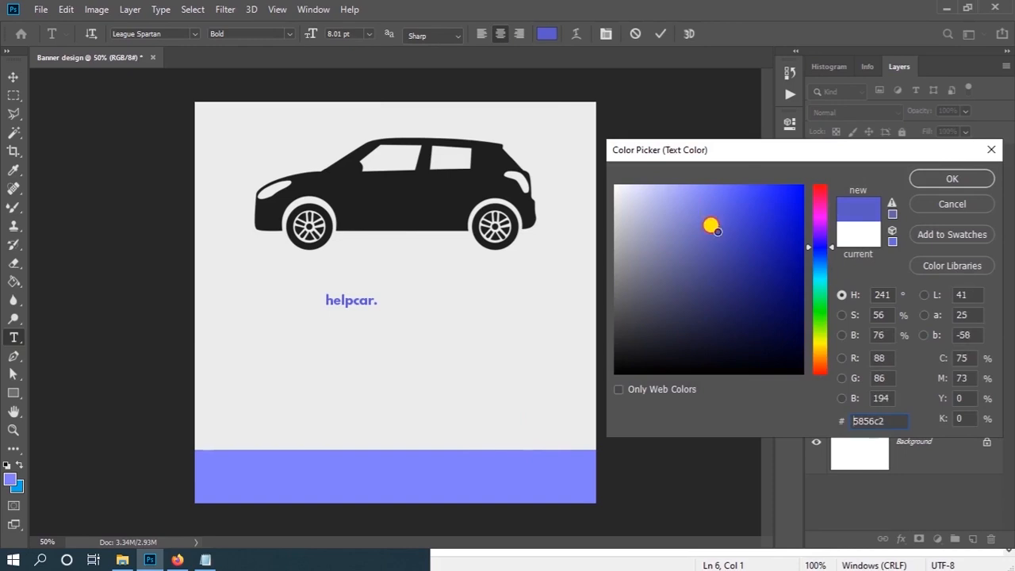
click(948, 179)
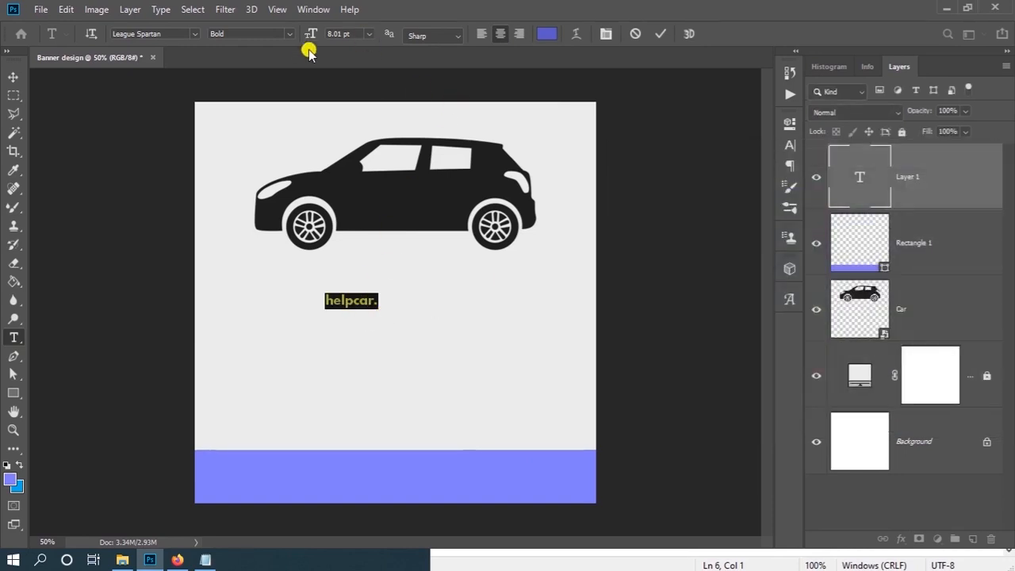
Step: Set the "helpcar." text size to 20 pt, commit it, and move it sideways to sit roughly centred under the car
mouse_move(310, 32)
mouse_down()
mouse_move(321, 36)
mouse_move(312, 32)
mouse_up()
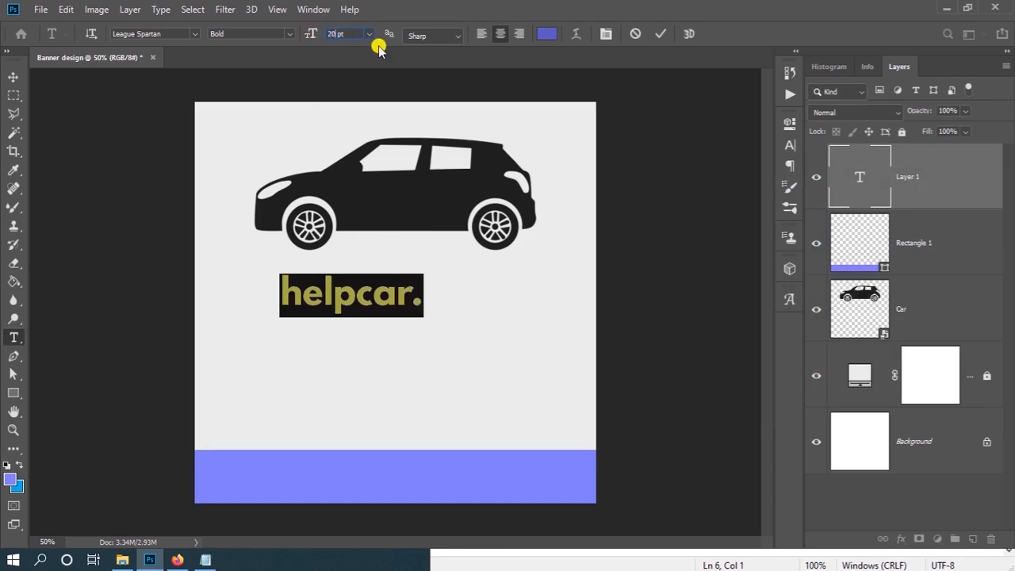
key(Return)
click(661, 34)
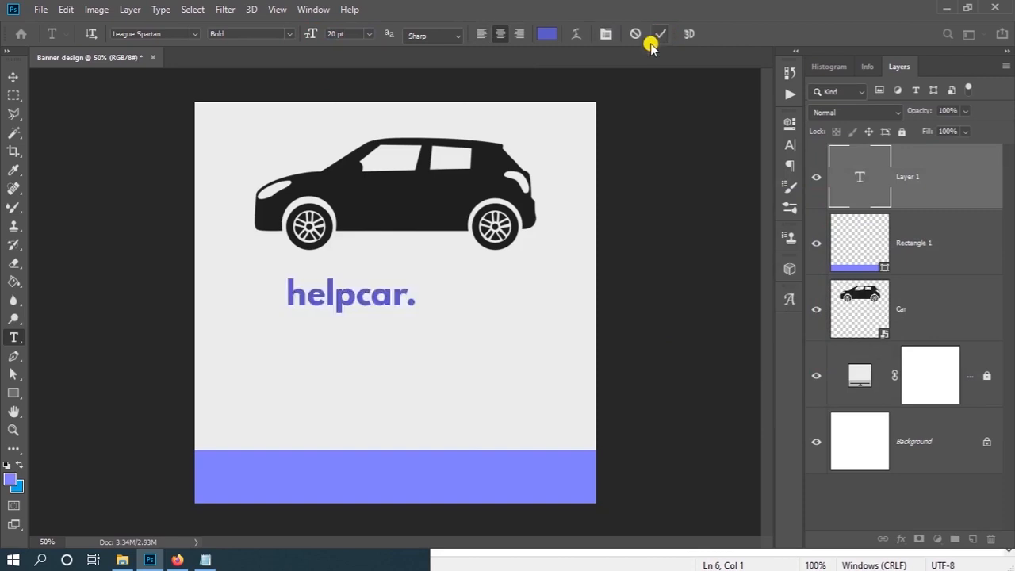
click(13, 78)
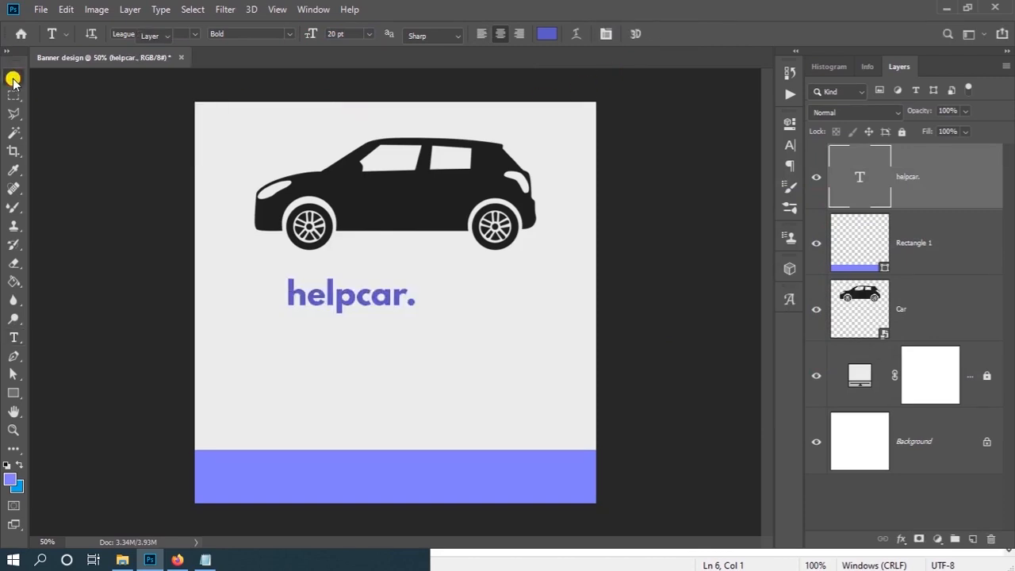
drag(343, 294, 405, 289)
Step: Copy "We are provide the best car repair serviceat anytime and anywhere." from Notepad and paste it into a paragraph text box below "helpcar."
click(202, 561)
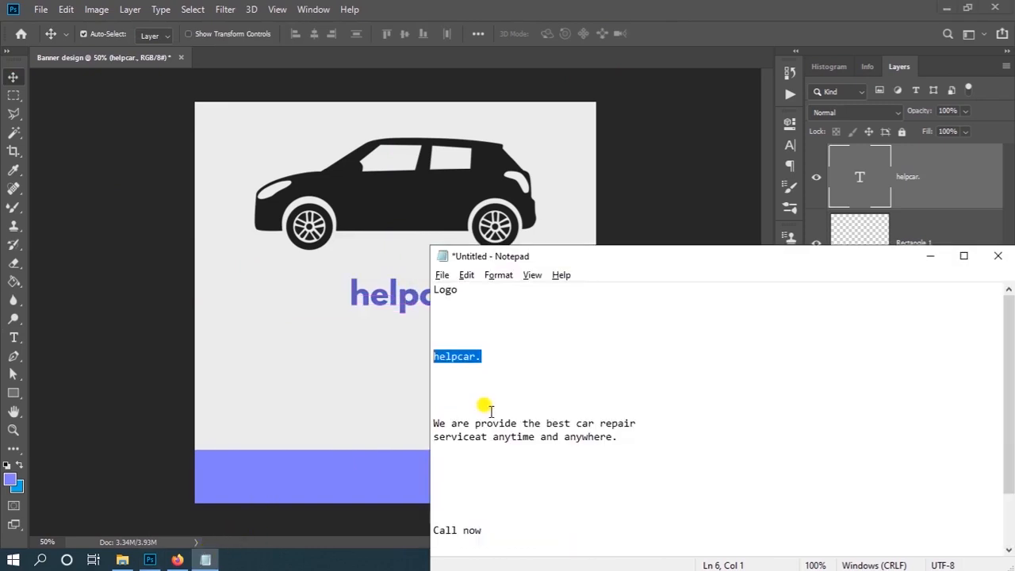
drag(621, 440, 421, 422)
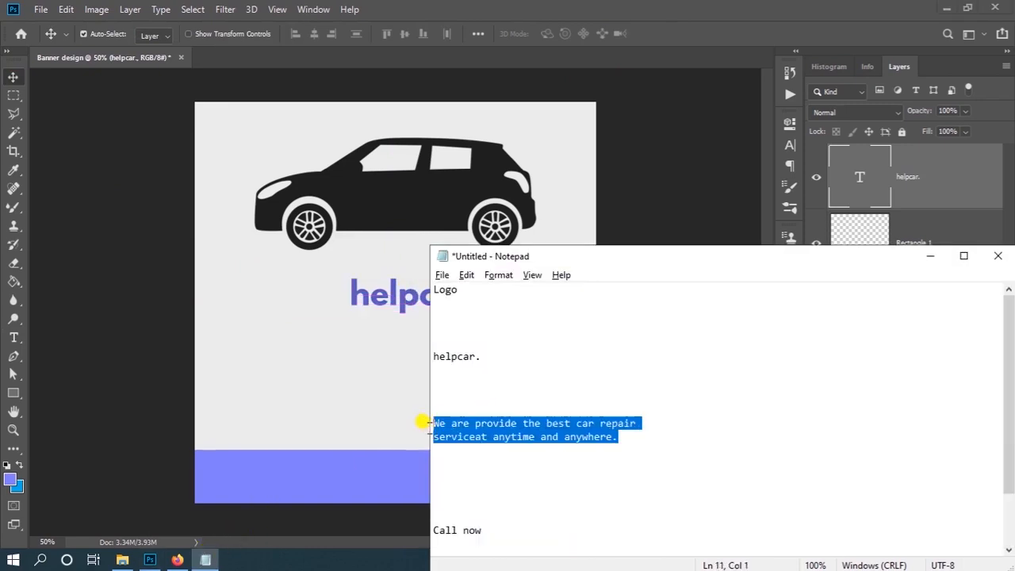
click(13, 337)
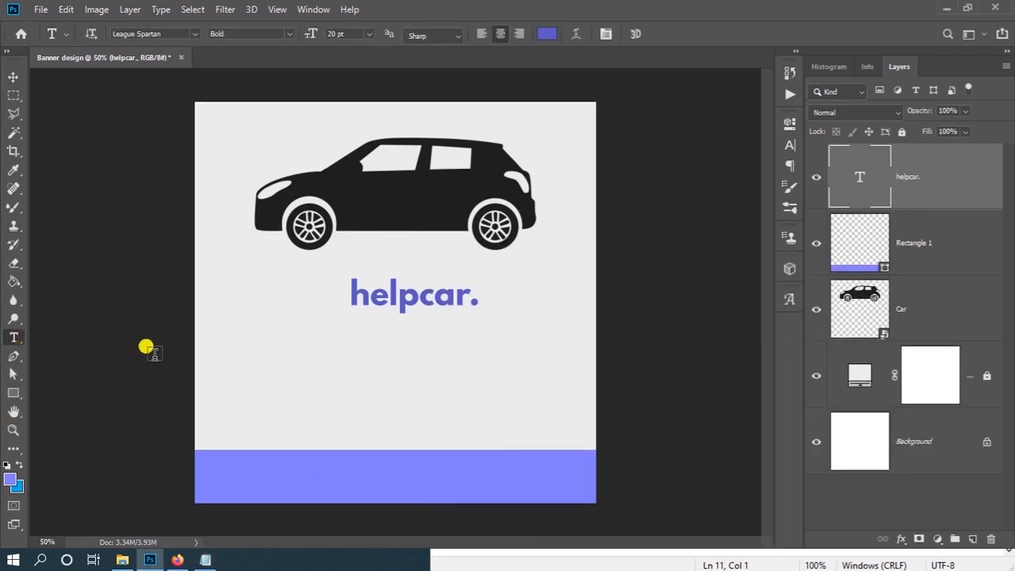
drag(253, 338, 465, 381)
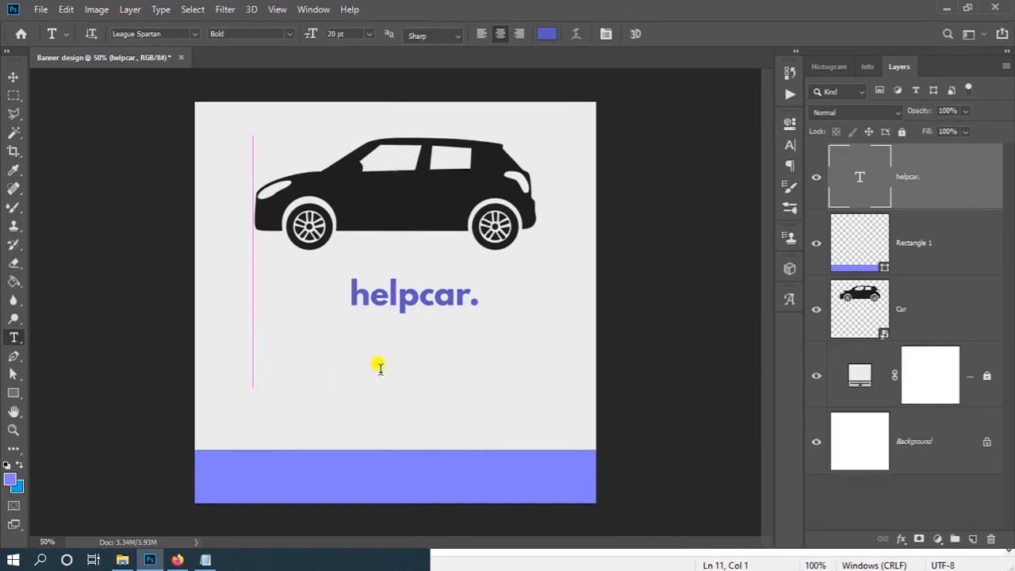
key(ctrl+v)
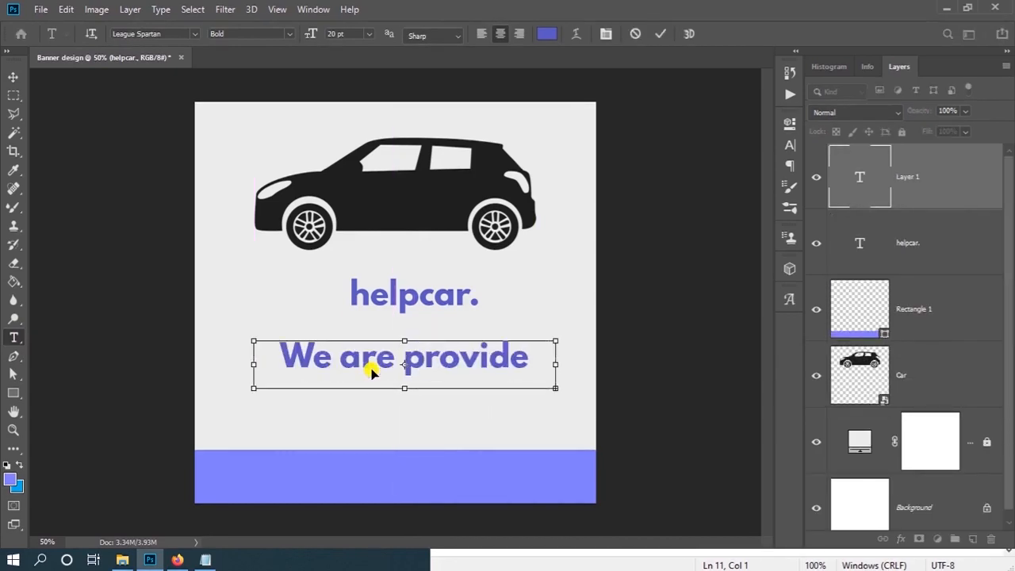
Step: Set the tagline paragraph to Gotham Medium at 9 pt so both lines fit in its text box
key(ctrl+a)
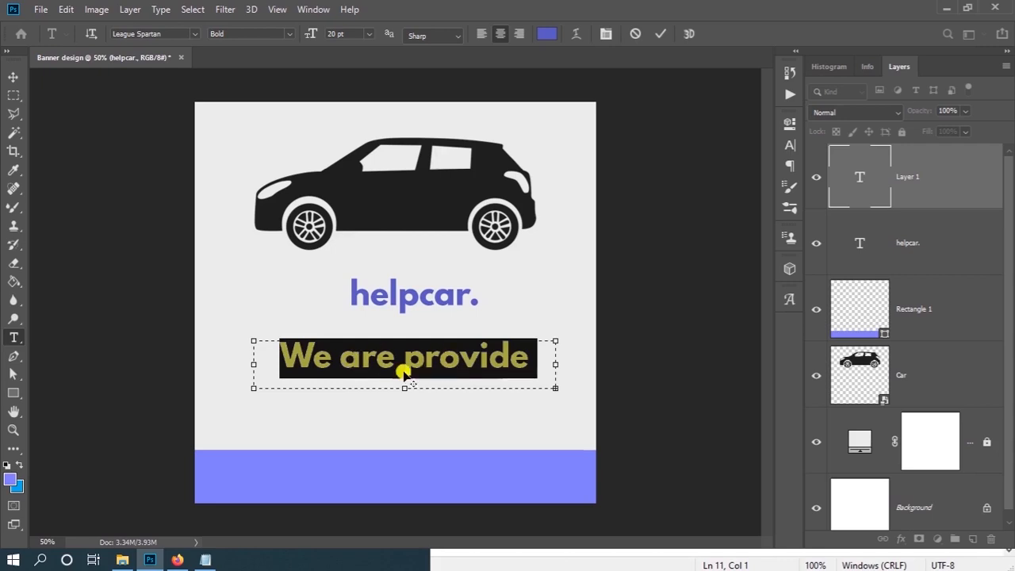
click(175, 33)
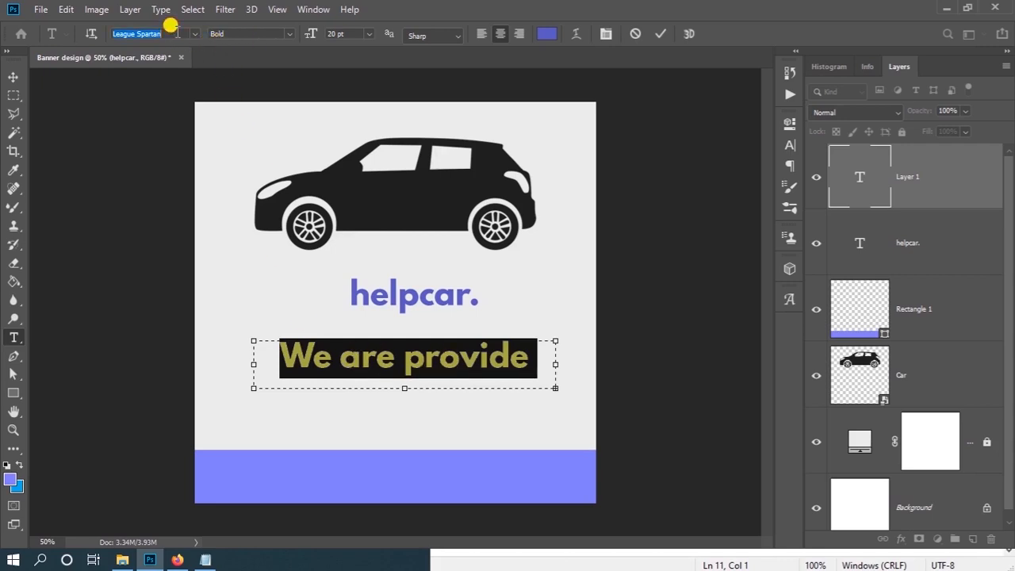
text(gotham)
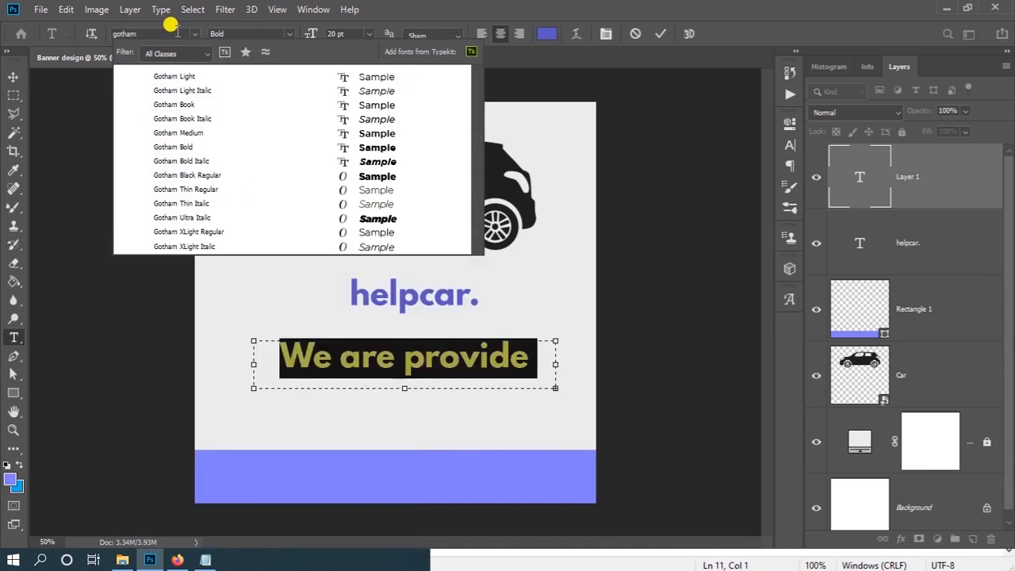
click(198, 132)
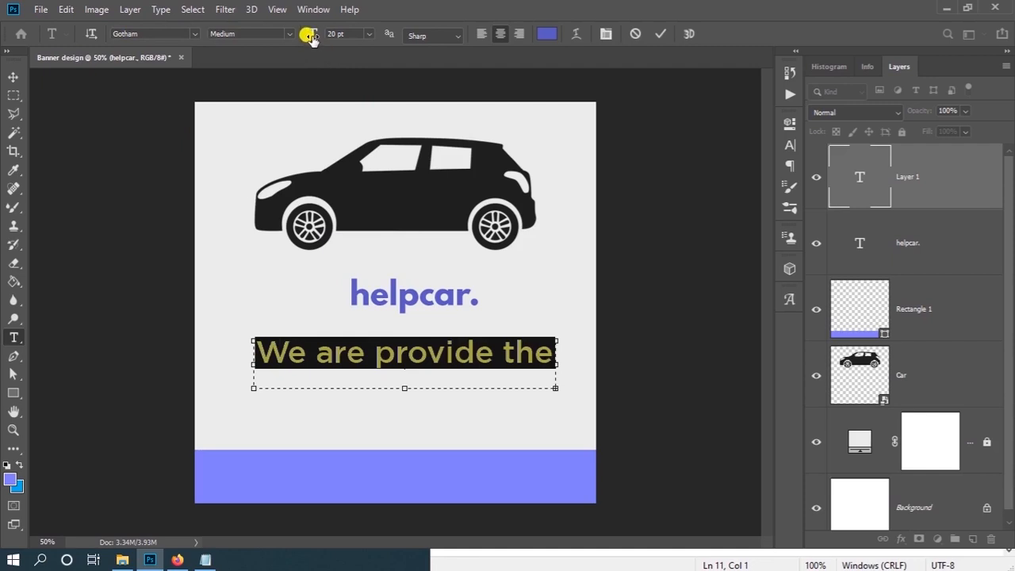
drag(309, 38, 301, 41)
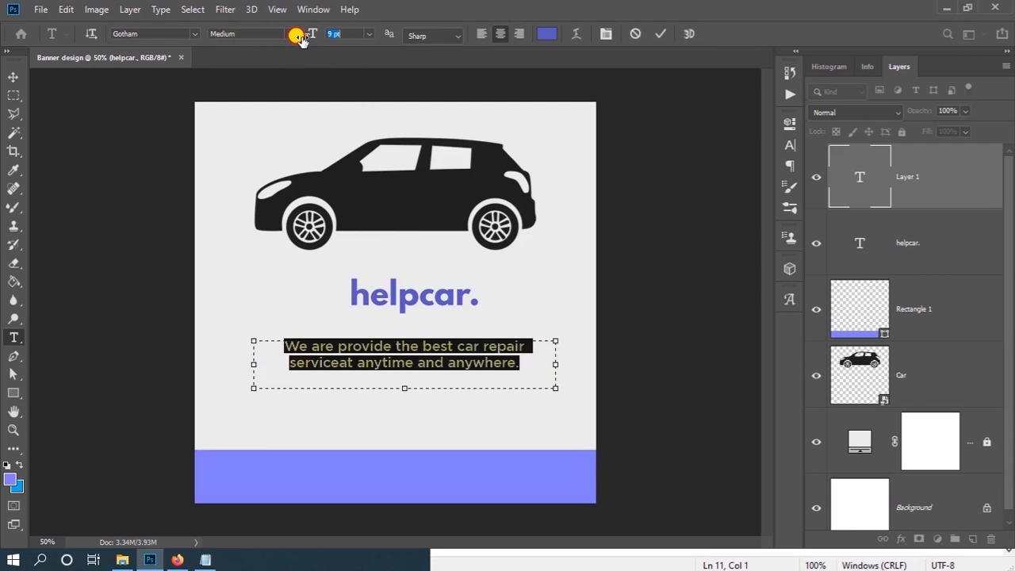
click(322, 34)
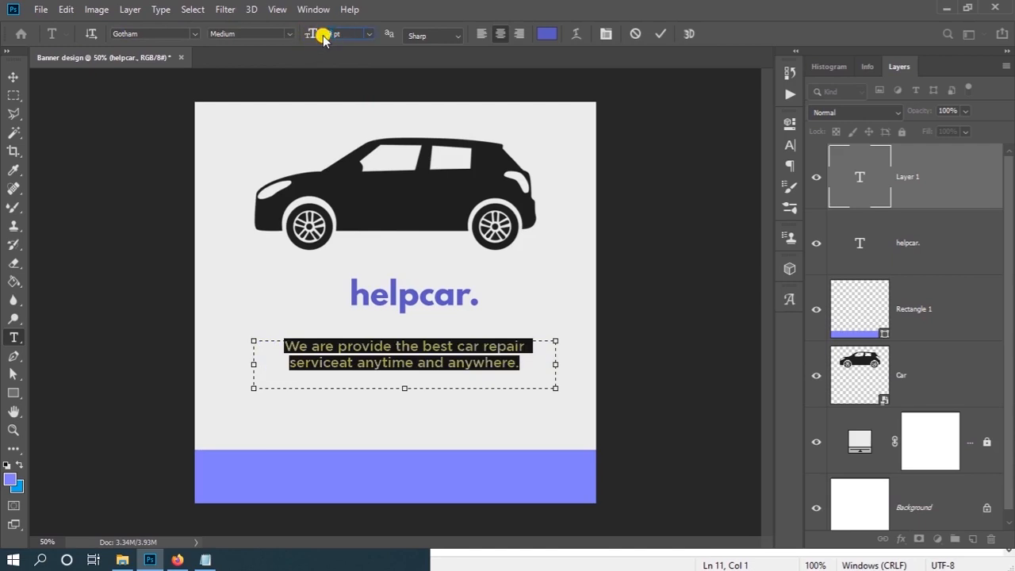
click(444, 363)
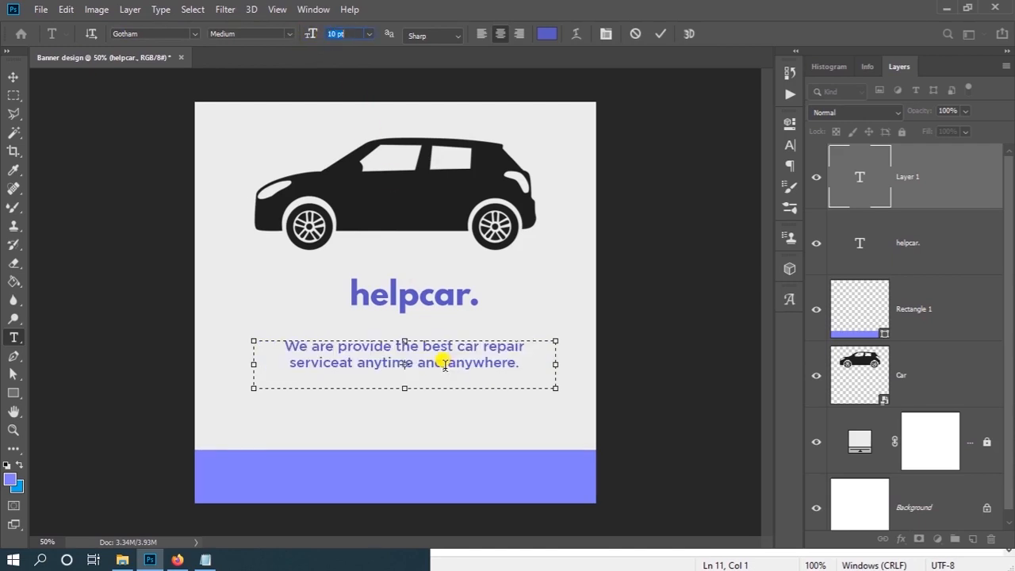
Step: Recolour the tagline near-black, commit the text, and move it up closer to "helpcar."
key(ctrl+a)
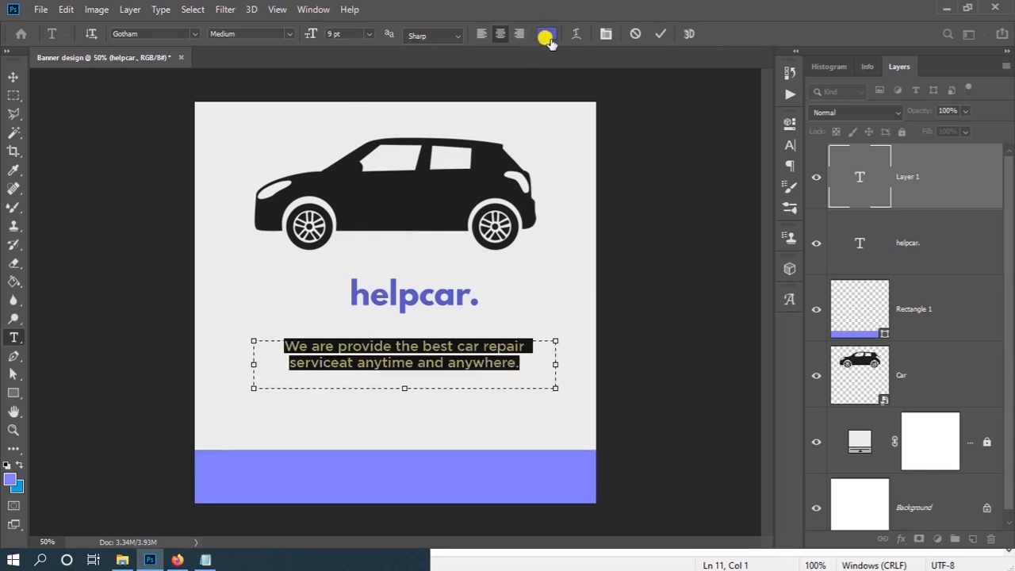
click(552, 34)
mouse_move(650, 272)
mouse_down()
mouse_move(627, 220)
mouse_move(553, 355)
mouse_move(548, 346)
mouse_move(579, 336)
mouse_move(614, 341)
mouse_up()
click(920, 176)
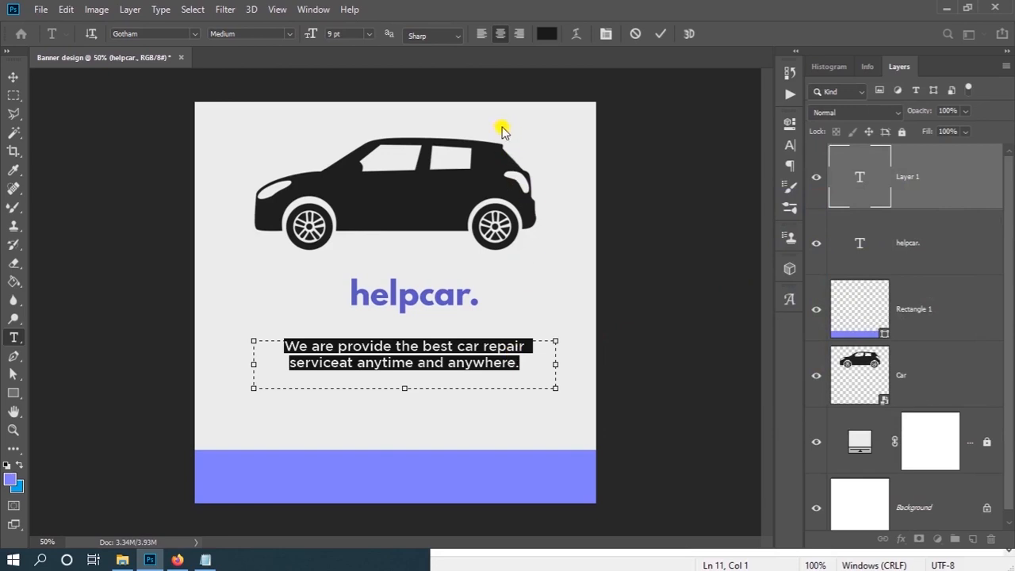
click(661, 34)
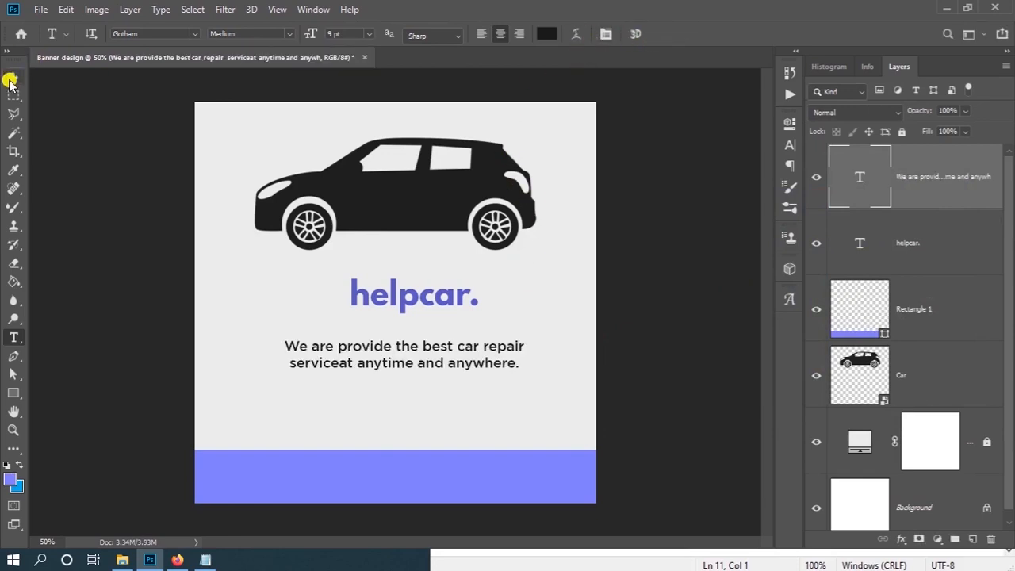
click(11, 78)
drag(602, 337, 593, 320)
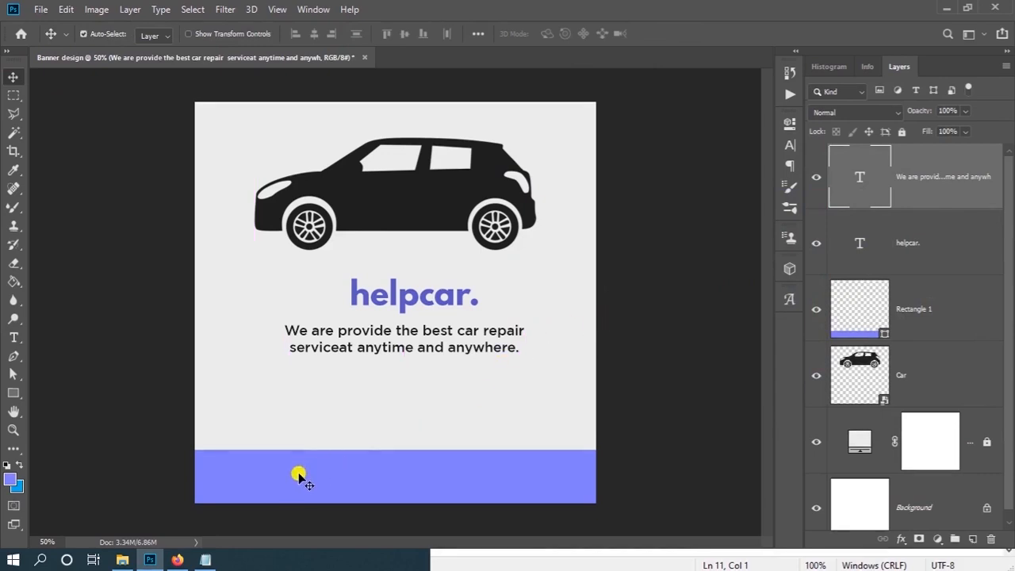
Step: Draw a rounded rectangle with a 30 px corner radius between the tagline and the purple bar for a button
click(12, 393)
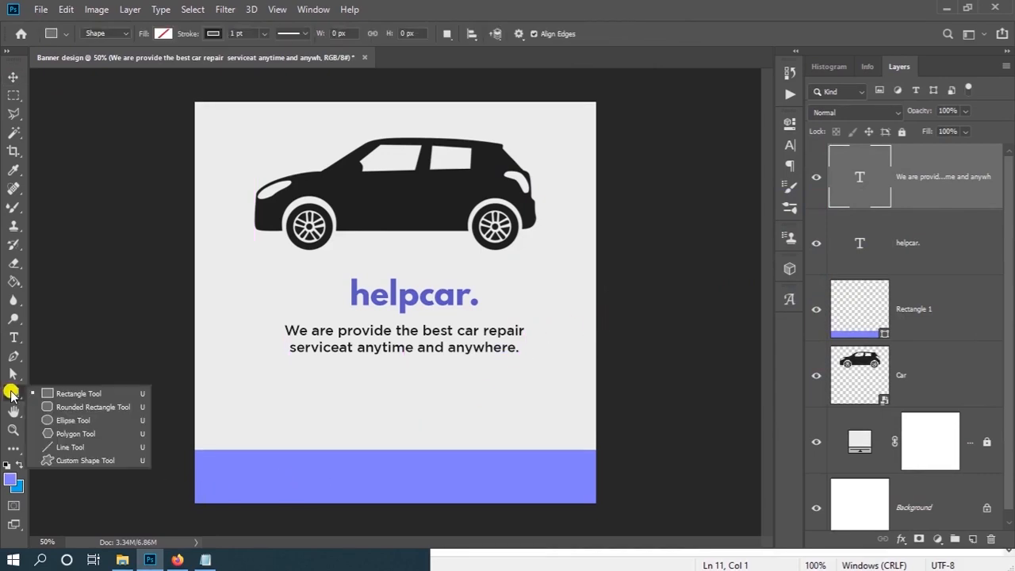
click(71, 407)
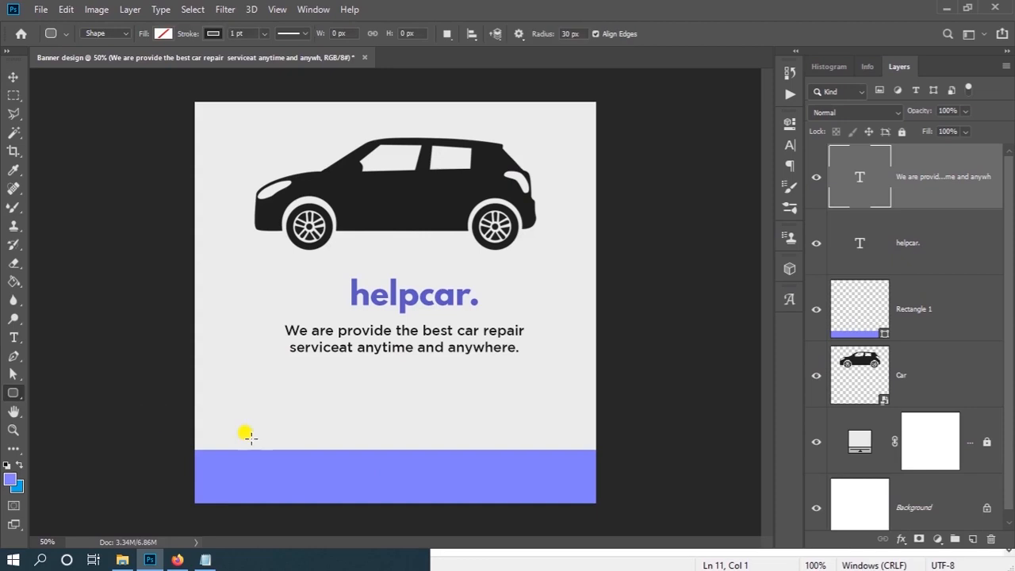
drag(293, 387, 412, 419)
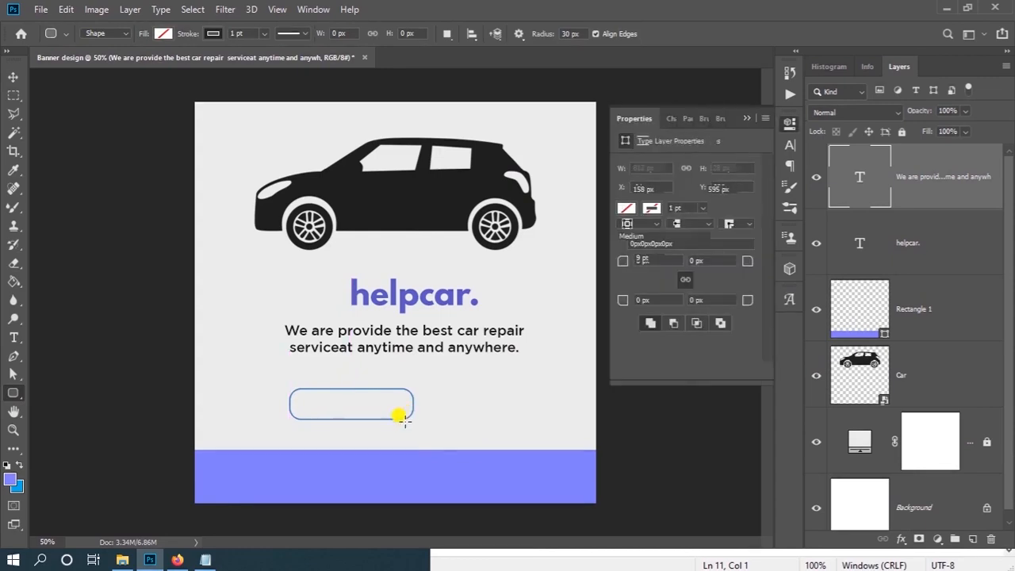
Step: Round all corners of the button outline to 41 px and move it to about X 416 px, Y 754 px, beneath the tagline
drag(623, 261, 696, 265)
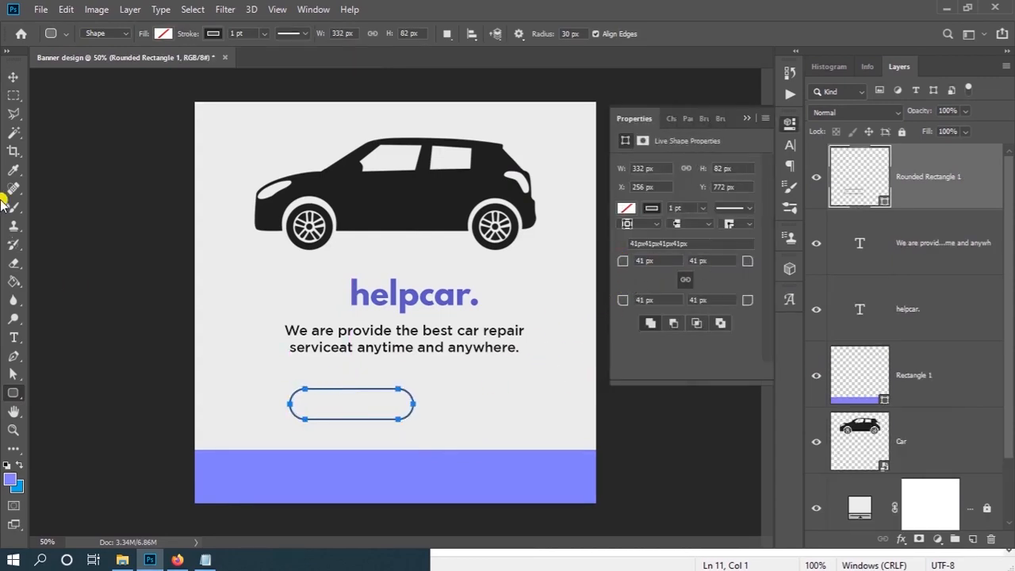
click(11, 80)
drag(469, 407, 537, 396)
click(444, 401)
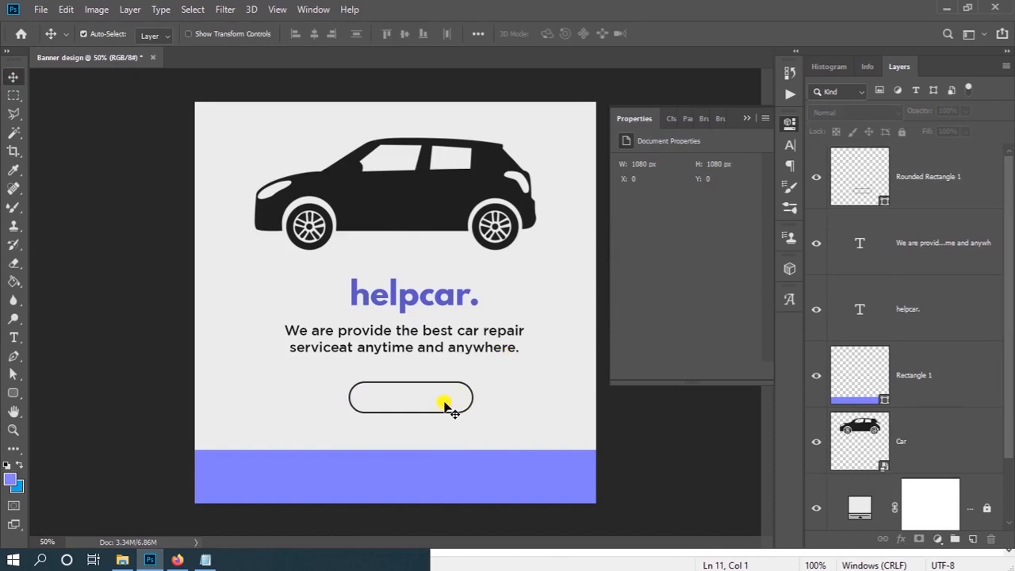
Step: Remove the rounded rectangle's stroke and fill it with the recently used near-black colour
click(933, 188)
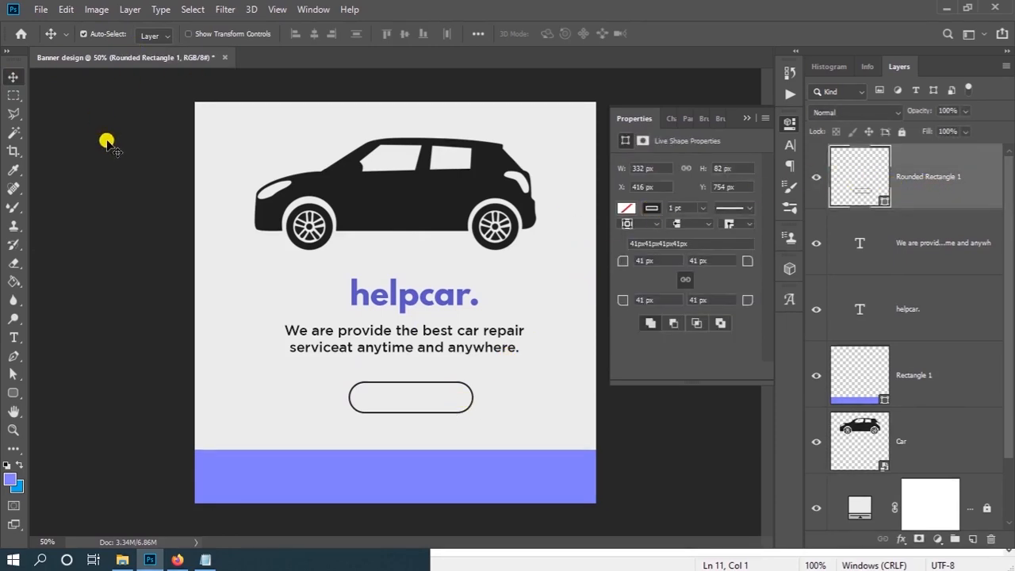
click(651, 208)
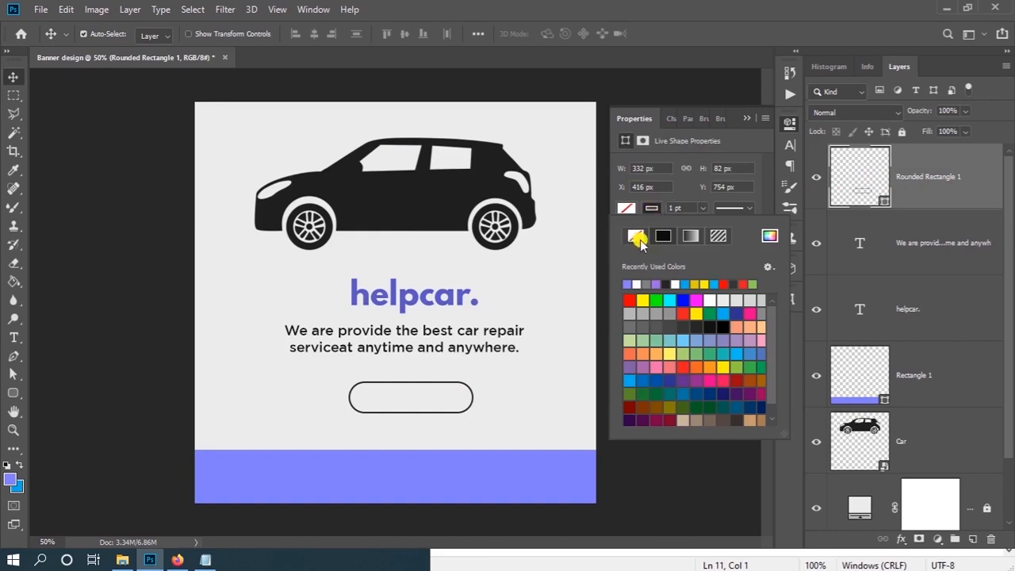
click(637, 236)
click(625, 208)
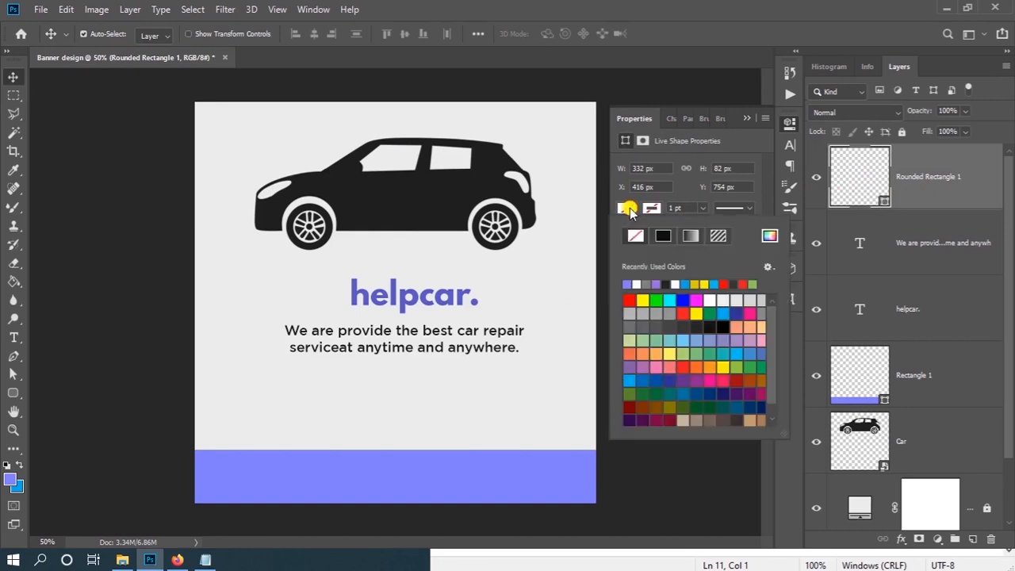
click(664, 284)
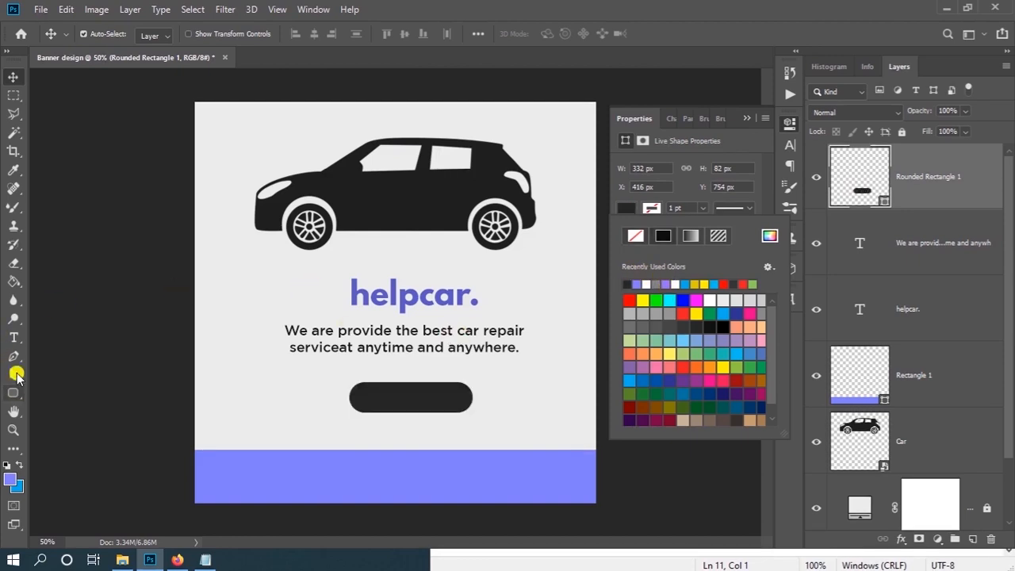
Step: Copy "Call now" from Notepad and add it as a new text layer beside the button
click(13, 339)
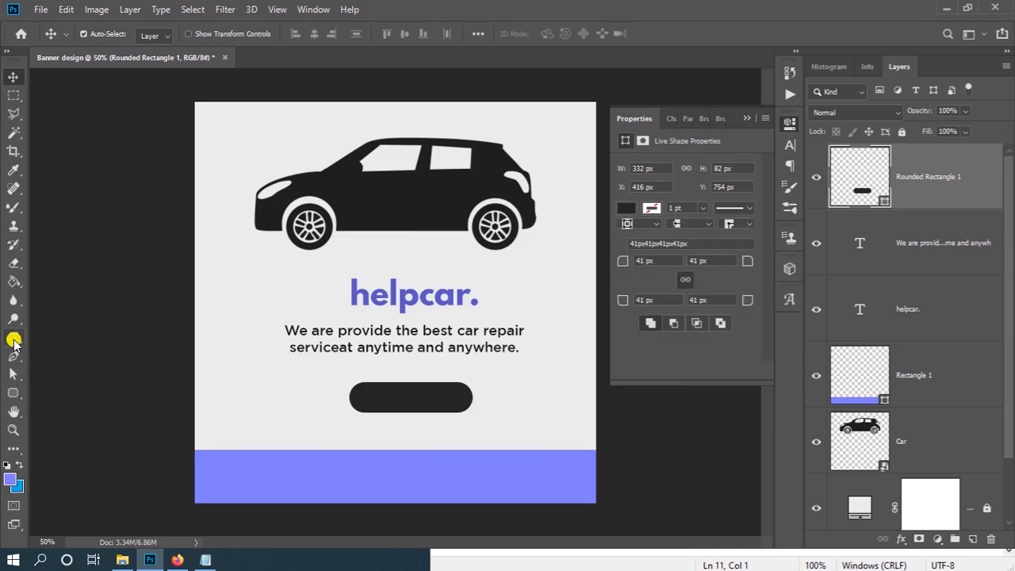
click(13, 337)
click(205, 560)
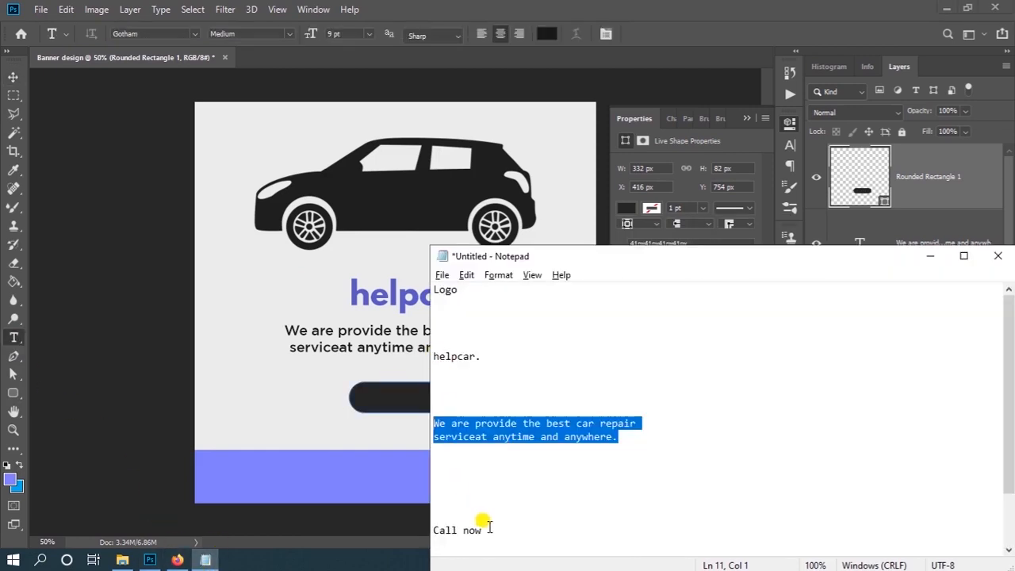
drag(481, 529, 419, 529)
click(276, 420)
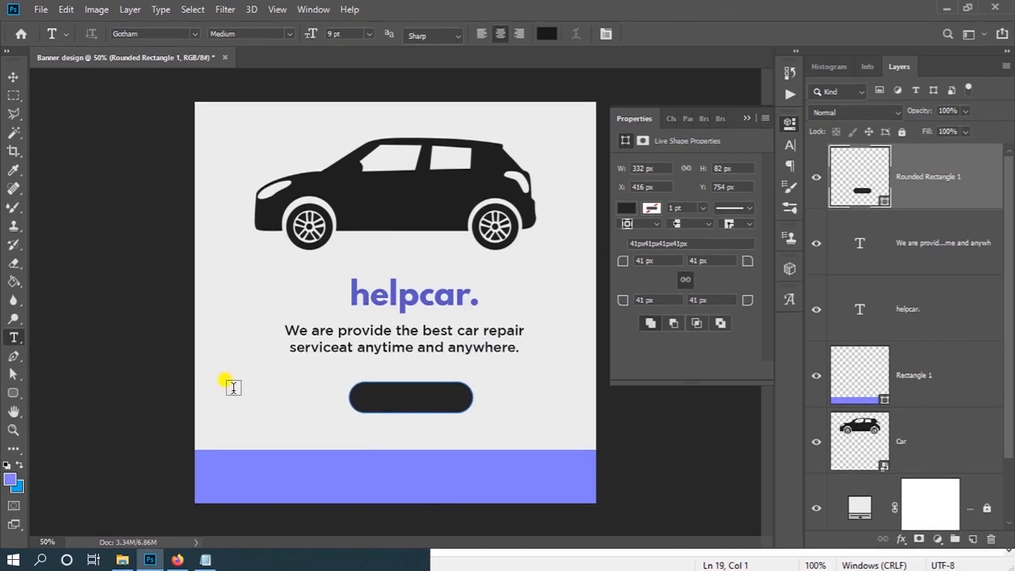
click(214, 427)
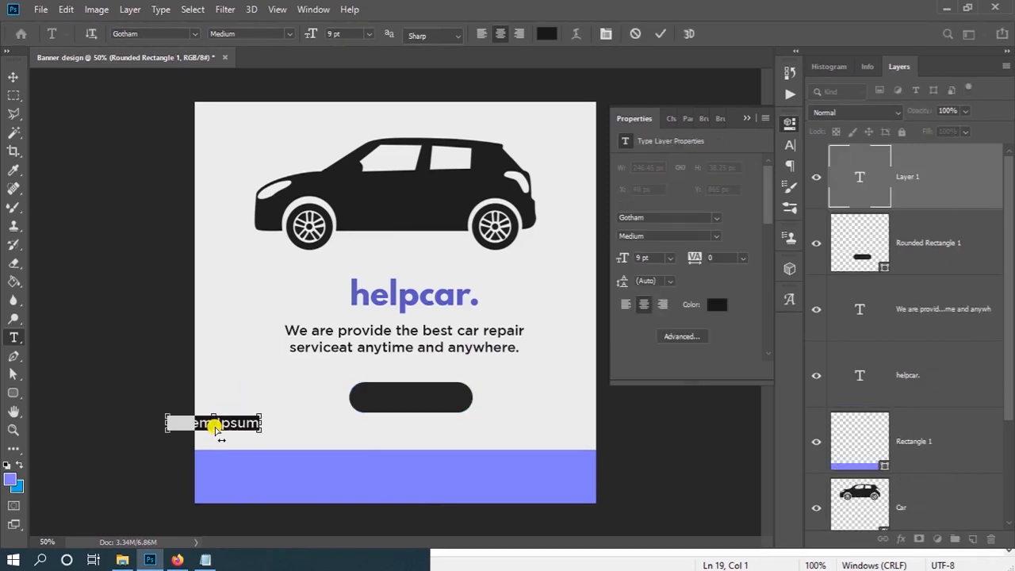
text(call now)
Step: Recolour the "Call now" text white (ffffff) and commit the text edit
key(ctrl+a)
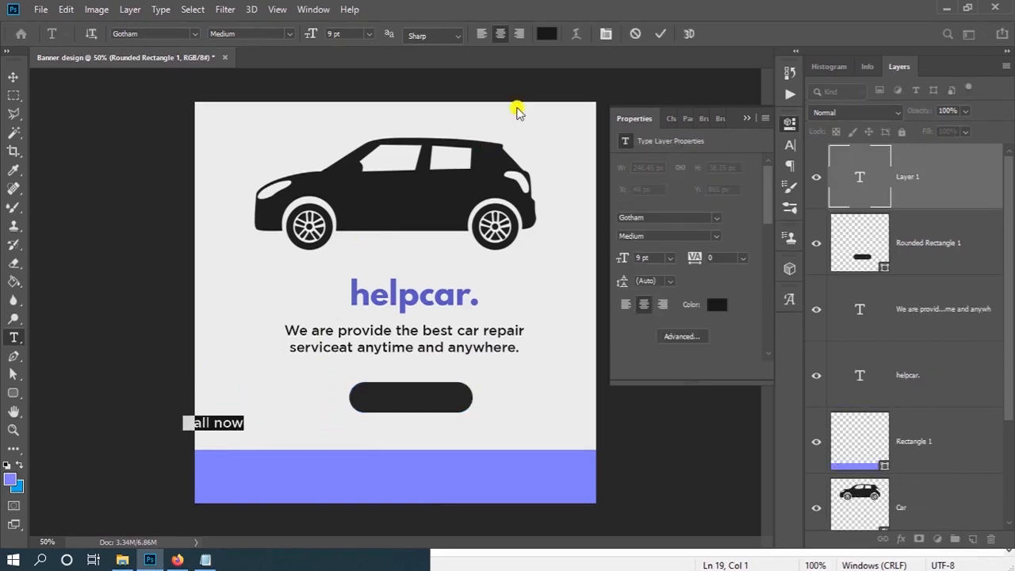
click(546, 33)
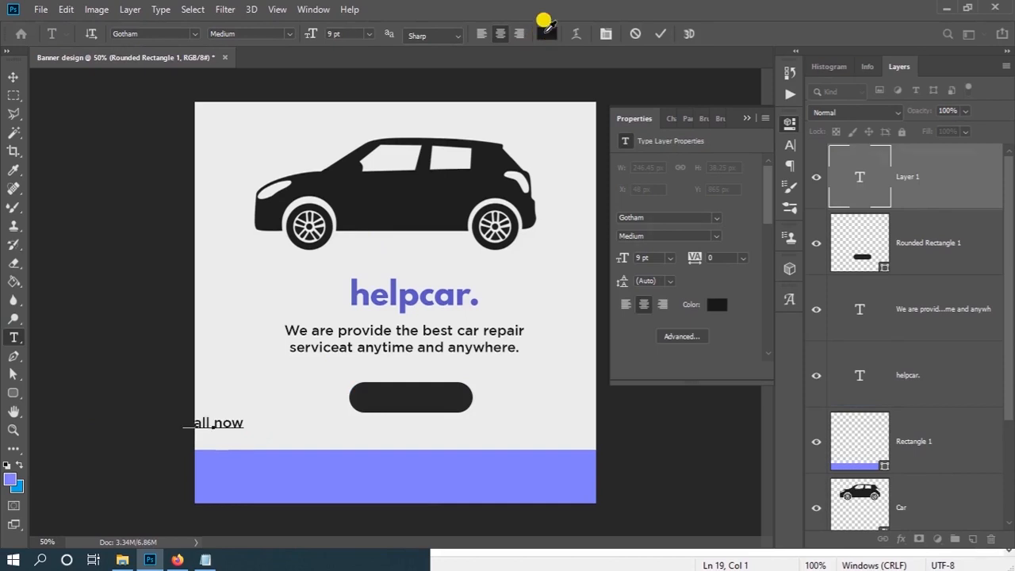
drag(749, 347, 550, 148)
click(916, 181)
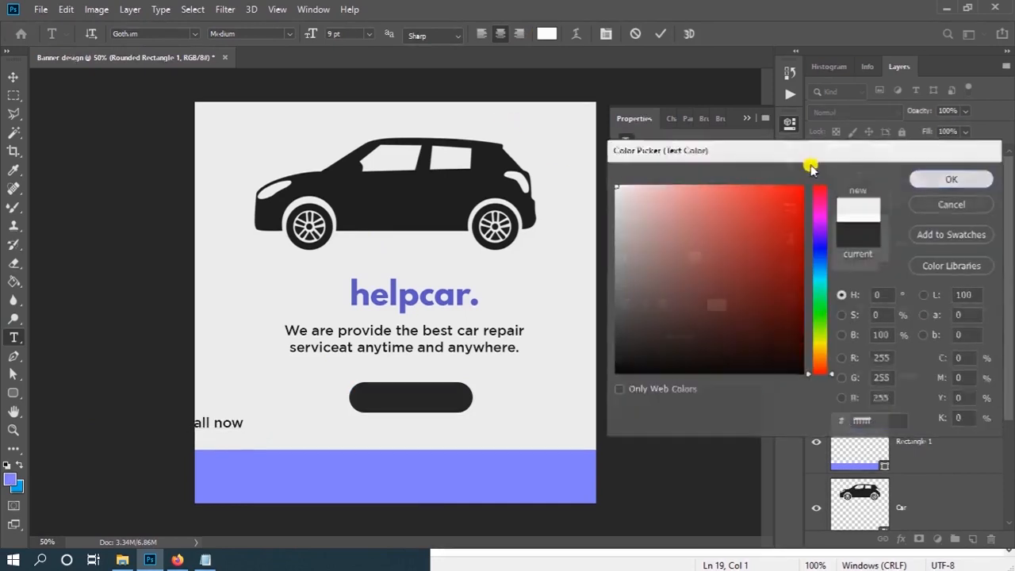
click(656, 39)
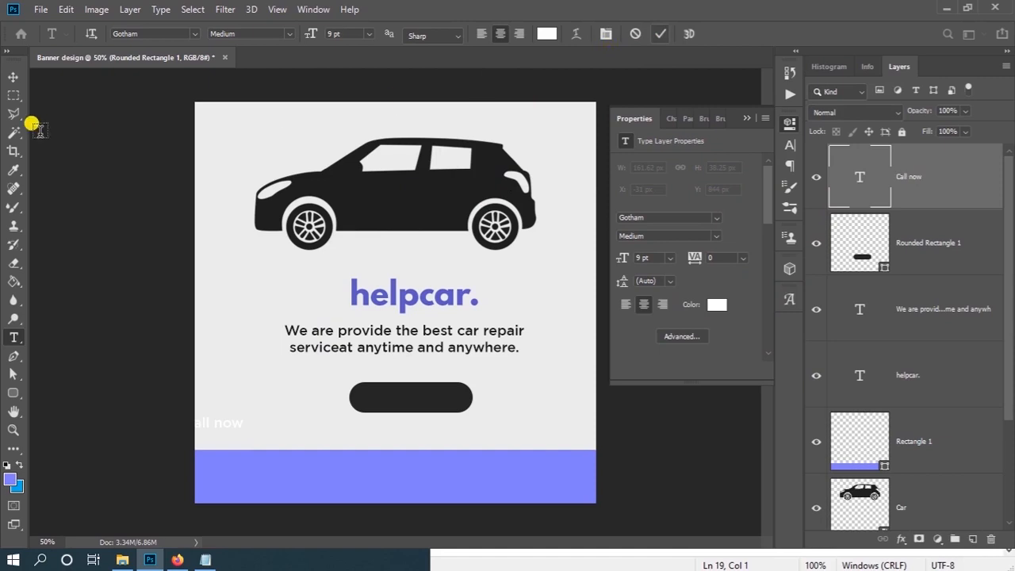
Step: Move "Call now" onto the dark rounded button and scale it up to about 127%, keeping its proportions
click(13, 77)
drag(277, 442, 457, 415)
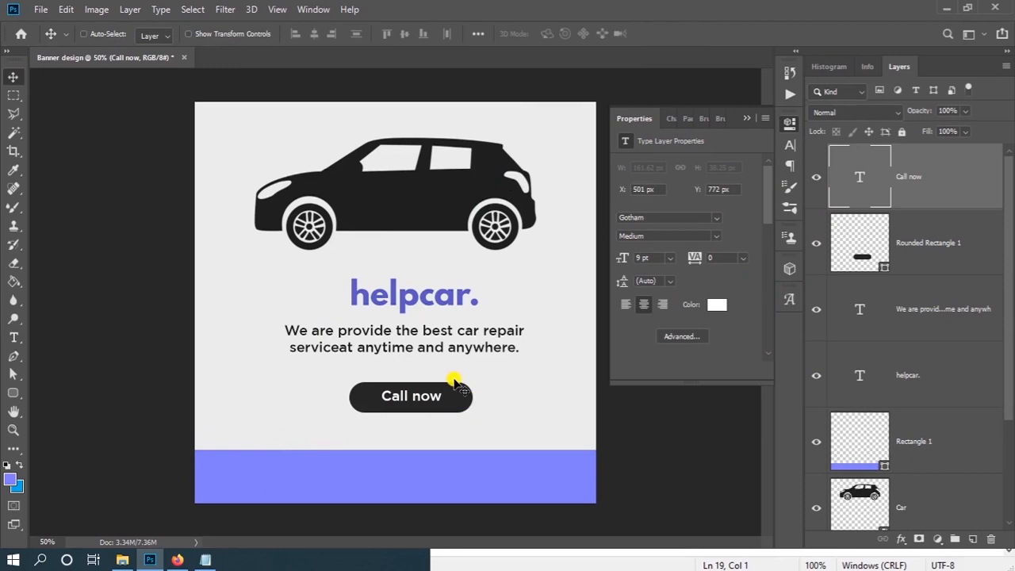
key(ctrl+t)
drag(441, 404, 449, 401)
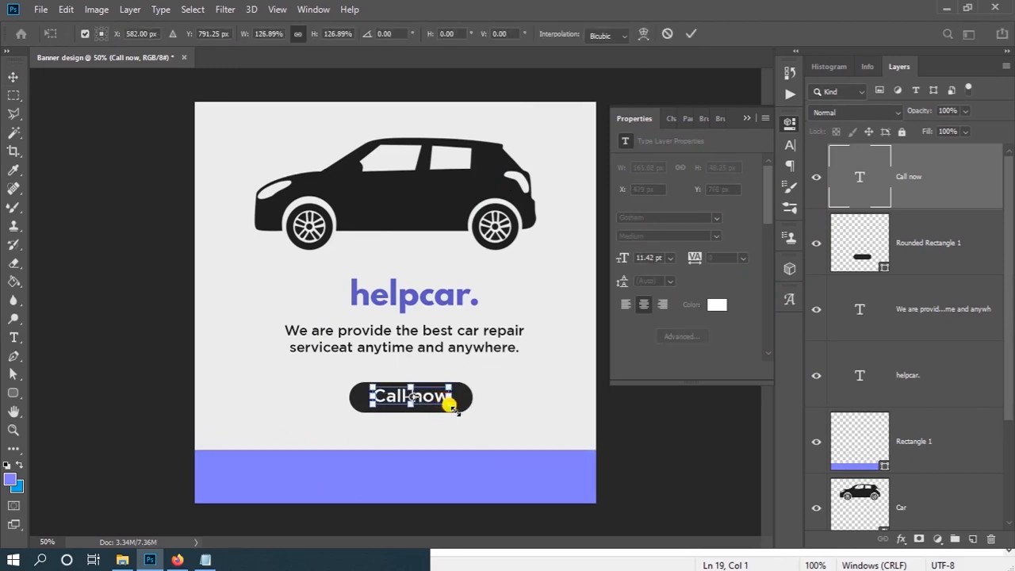
click(691, 34)
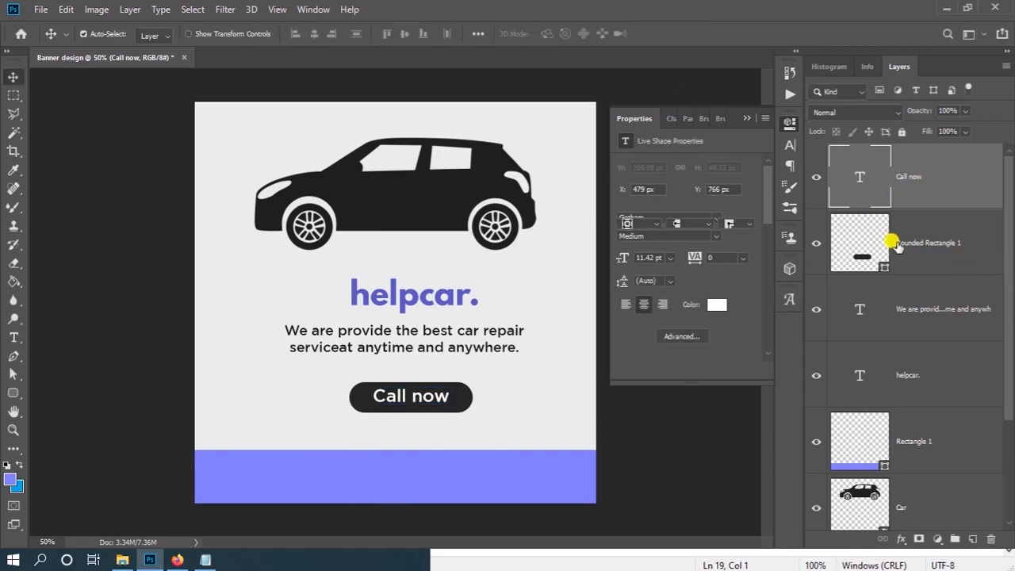
Step: Select the "Call now" and rounded rectangle layers together and align their vertical centres
click(869, 248)
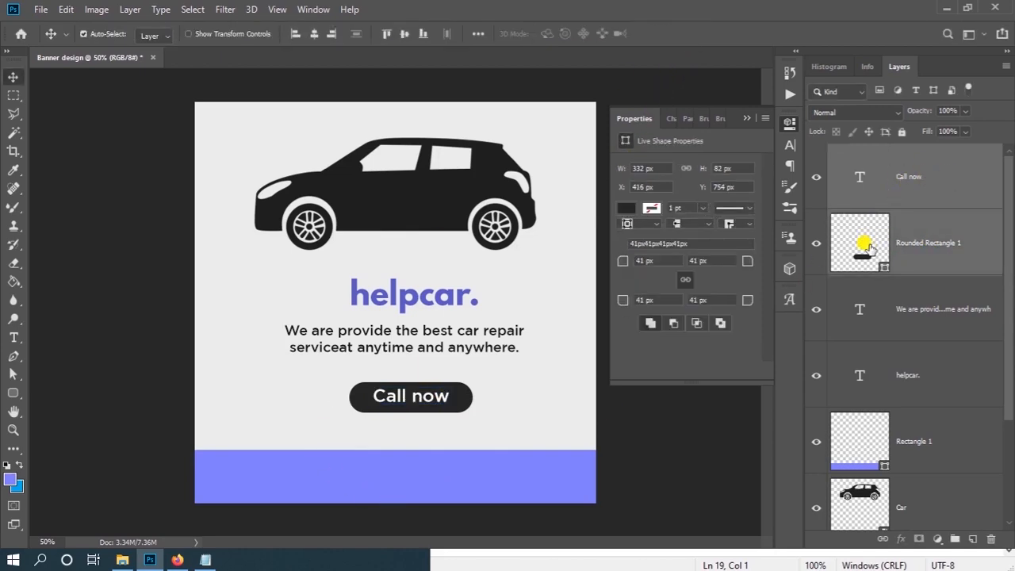
click(816, 178)
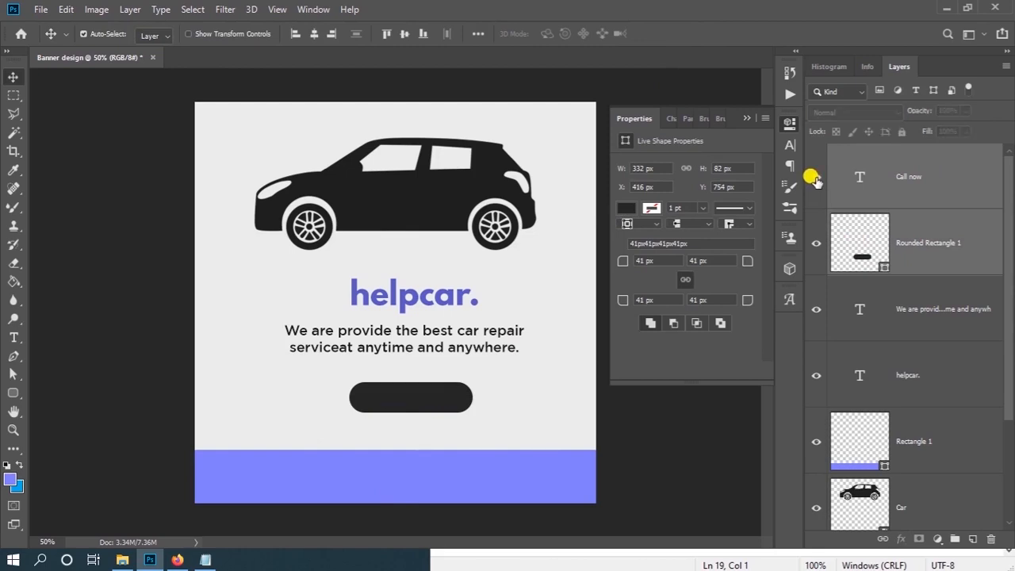
click(815, 177)
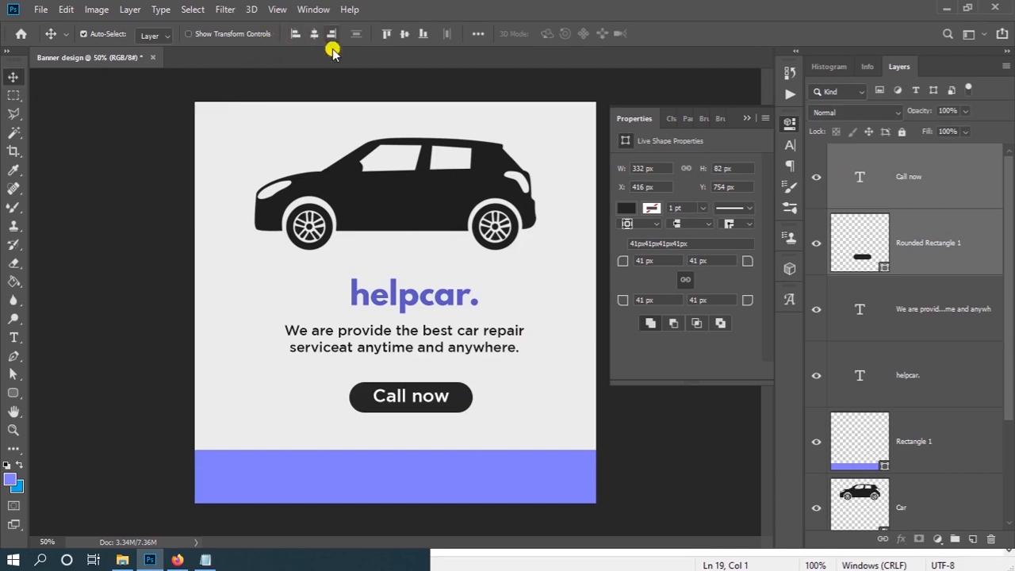
click(406, 36)
click(416, 404)
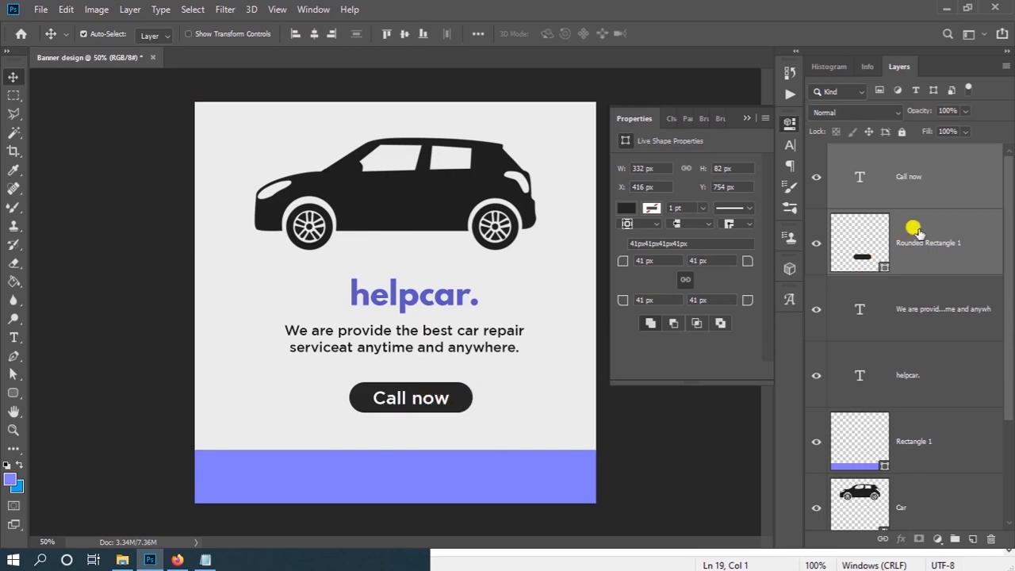
Step: Group the "Call now" text with its rounded rectangle and rename the group Button
key(ctrl+g)
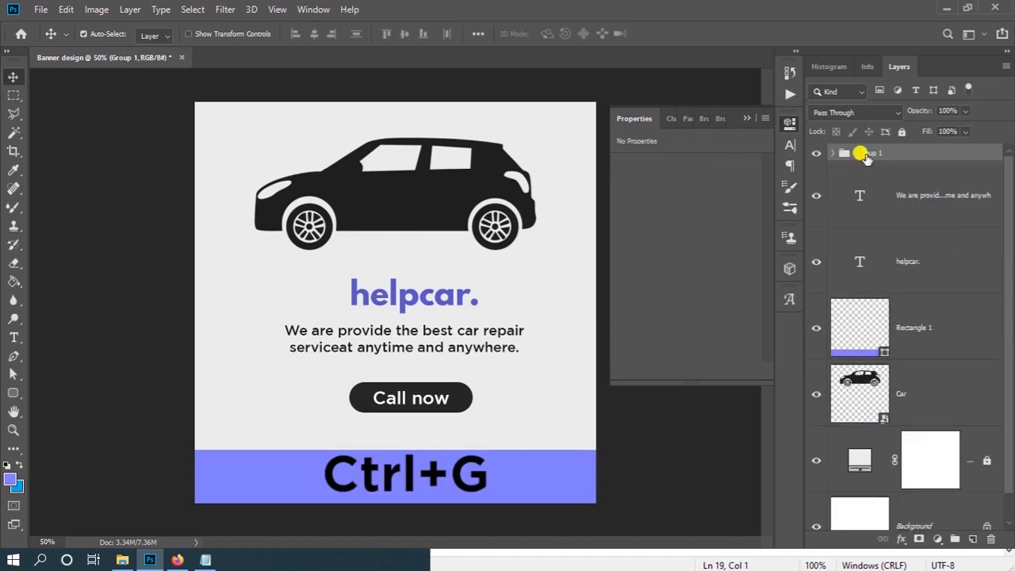
click(814, 153)
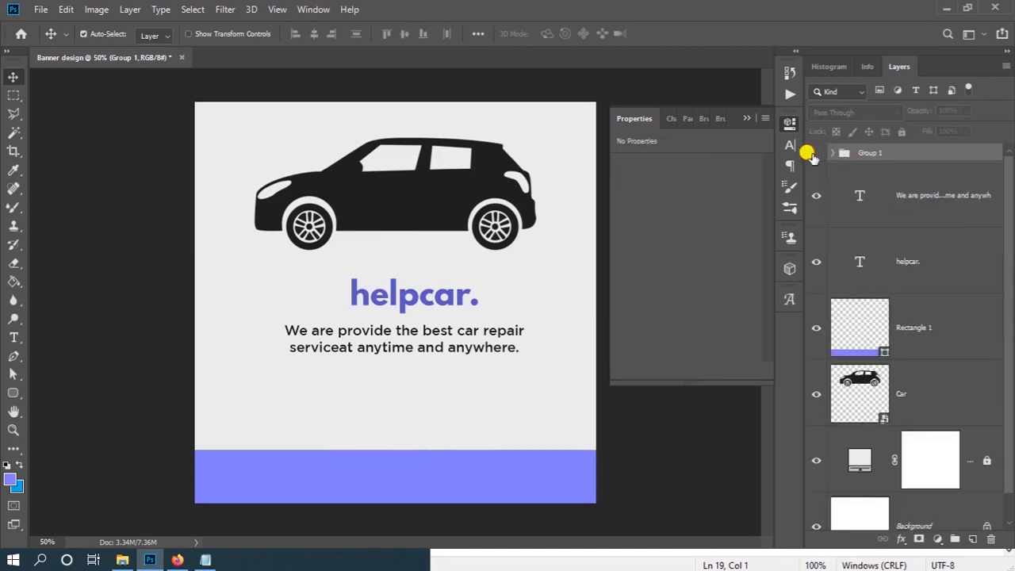
click(814, 153)
double_click(869, 152)
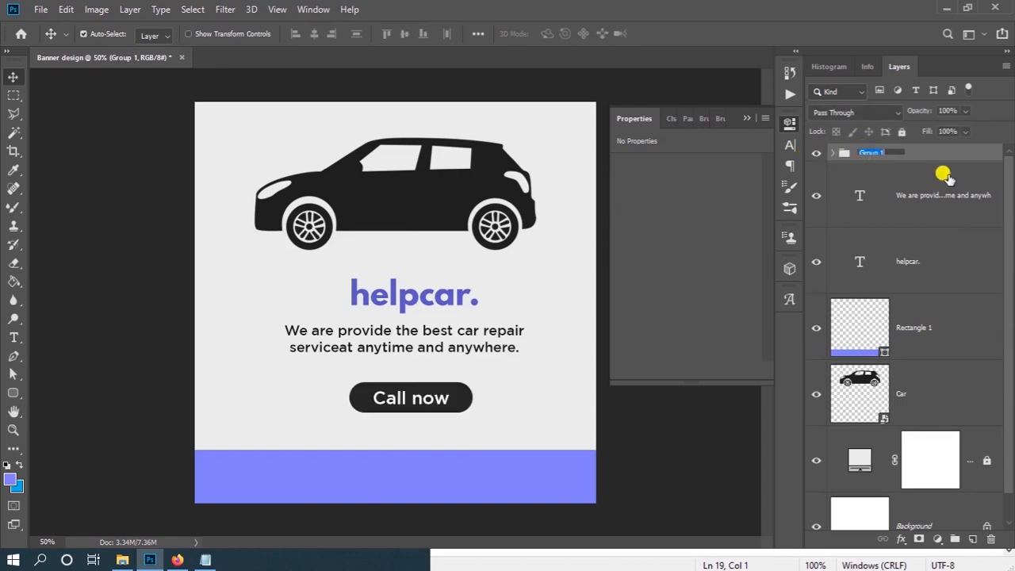
text(R)
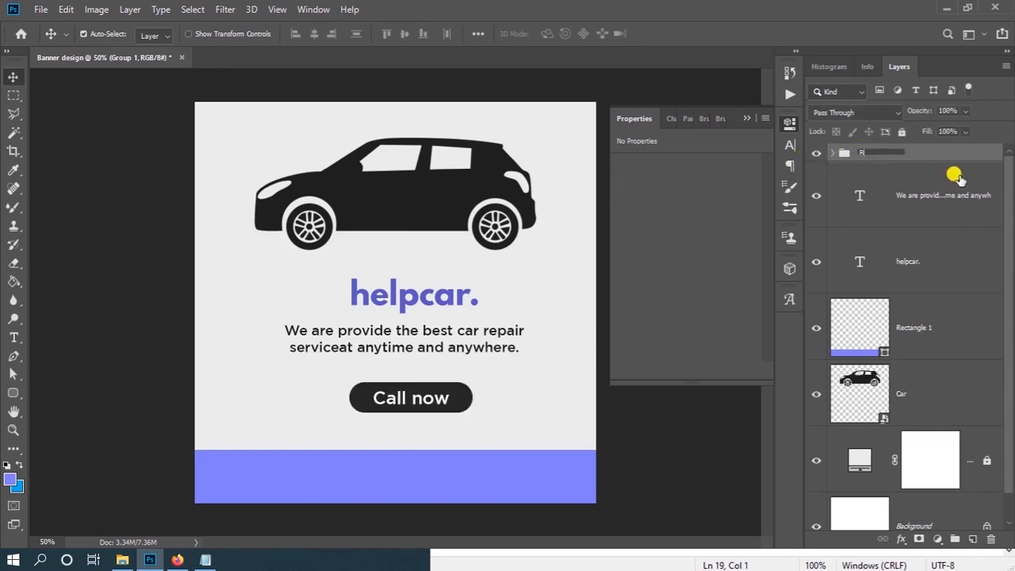
click(939, 190)
click(649, 413)
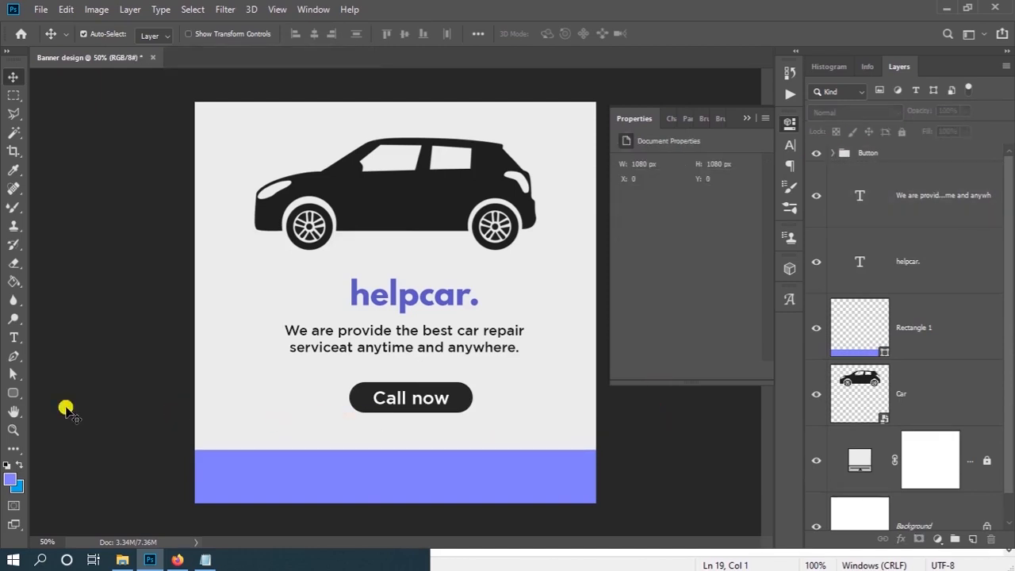
click(14, 337)
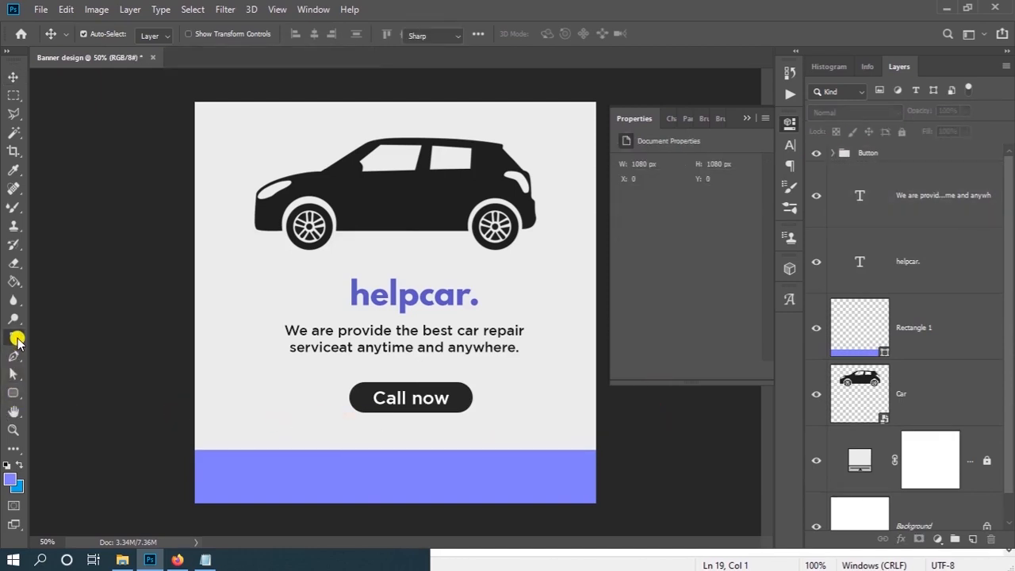
click(365, 456)
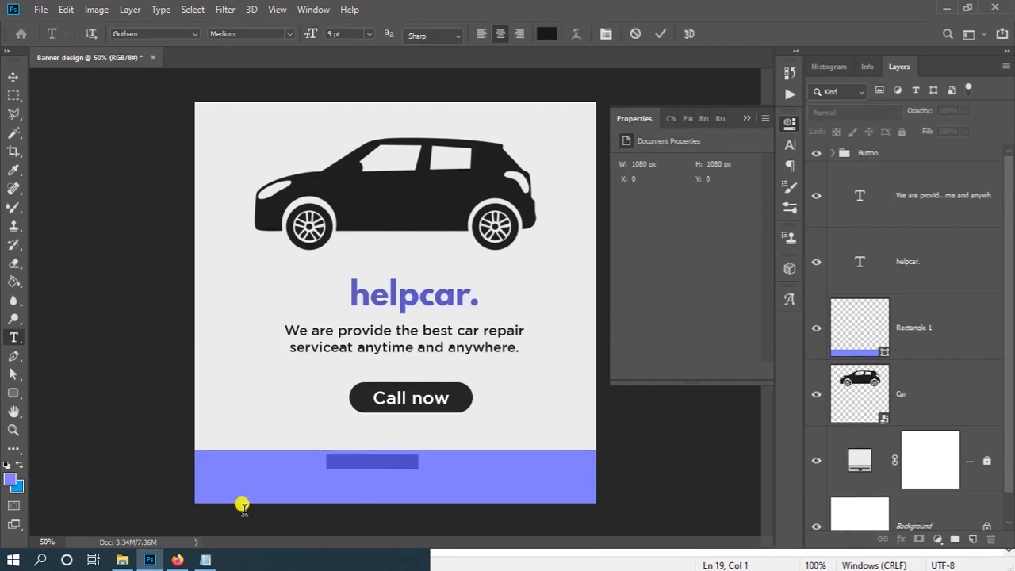
key(alt+Tab)
scroll(476, 484, down, 2)
drag(433, 544, 523, 542)
key(ctrl+c)
click(351, 463)
key(ctrl+v)
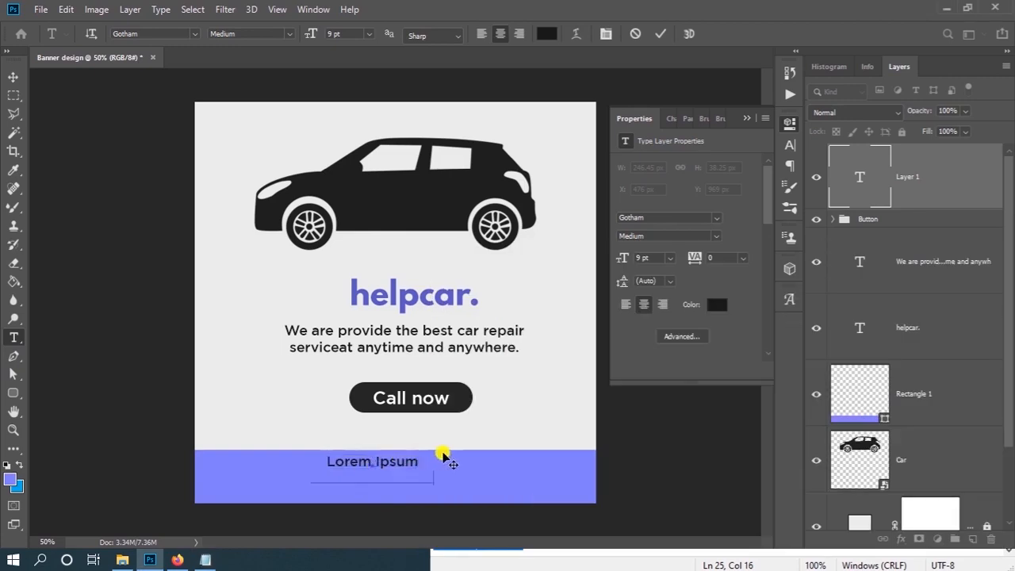
key(ctrl+a)
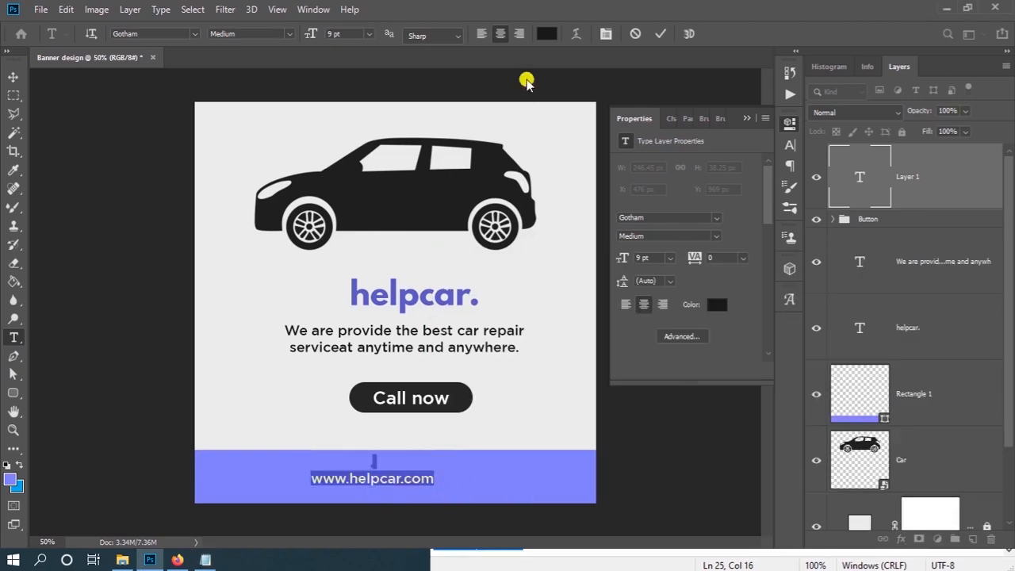
click(546, 33)
drag(640, 189, 565, 166)
click(935, 181)
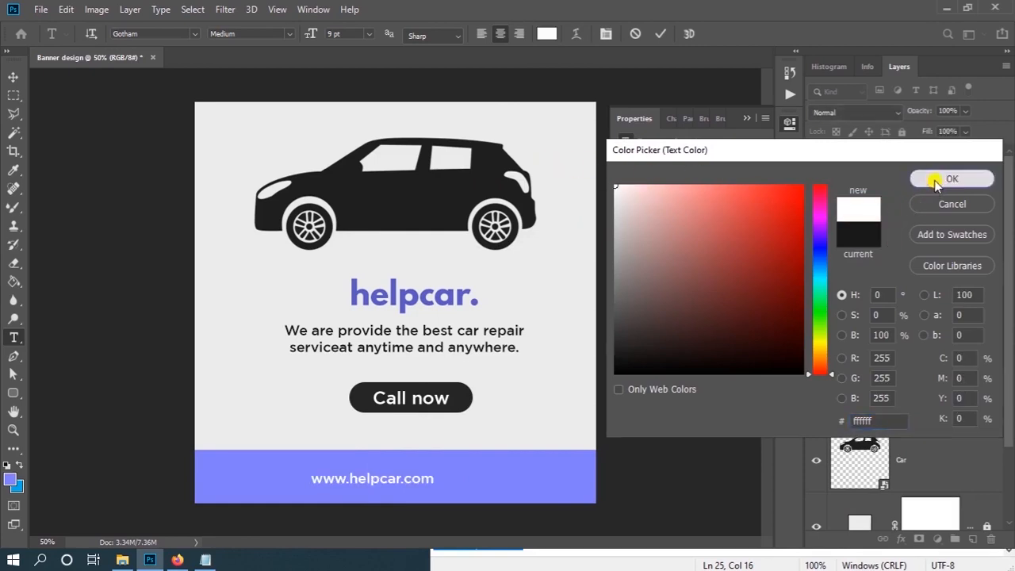
click(659, 34)
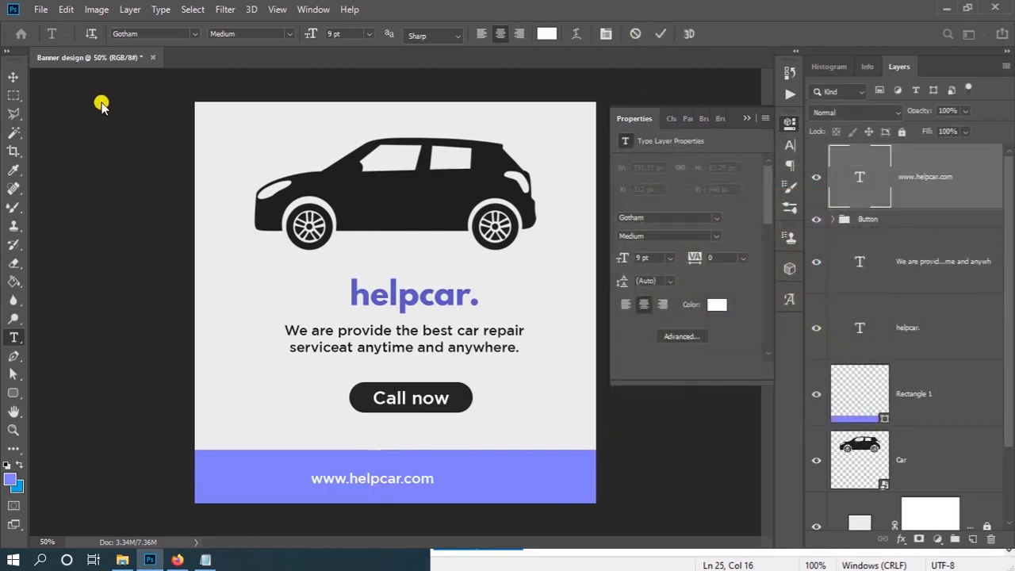
click(22, 79)
drag(494, 466, 527, 451)
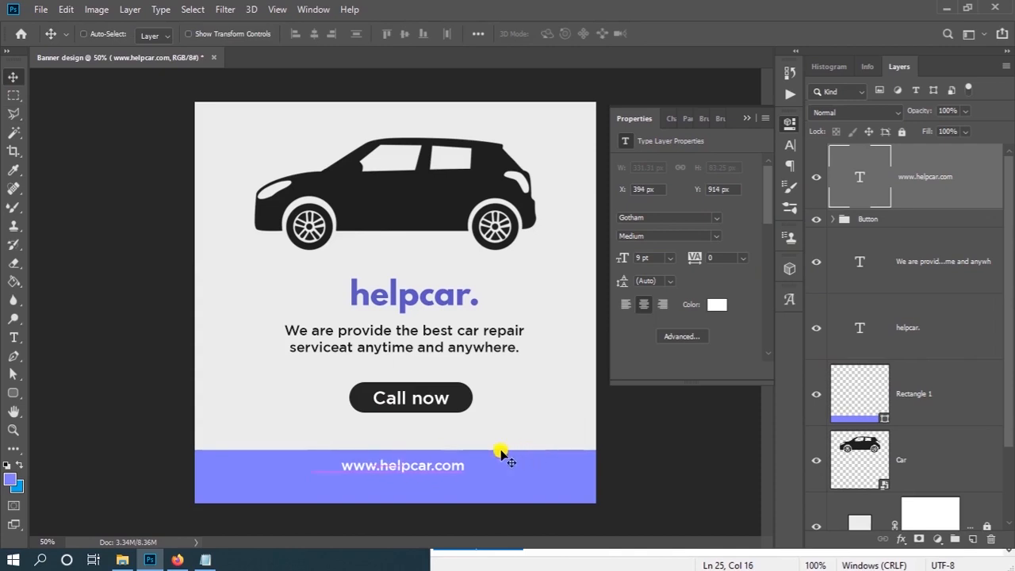
Step: Select all the banner layers and centre them horizontally on the canvas, clear the selections, and collapse the layer properties
key(ctrl+minus)
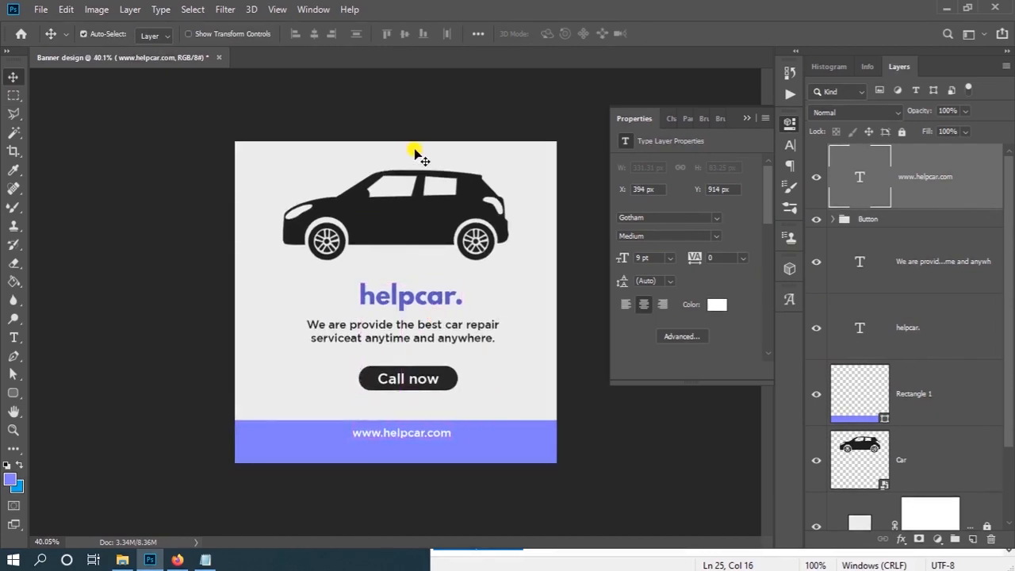
drag(252, 105, 608, 505)
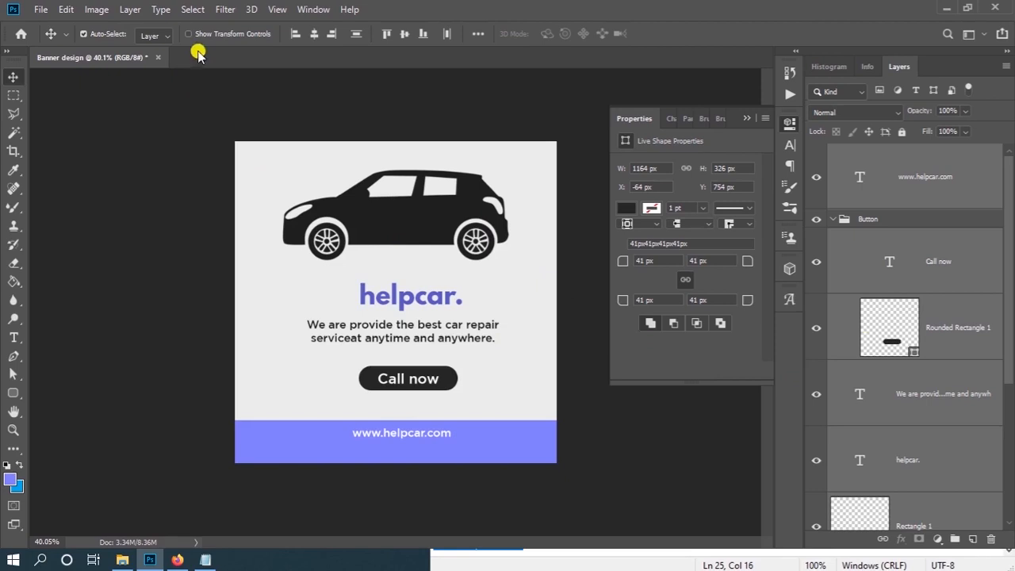
click(194, 9)
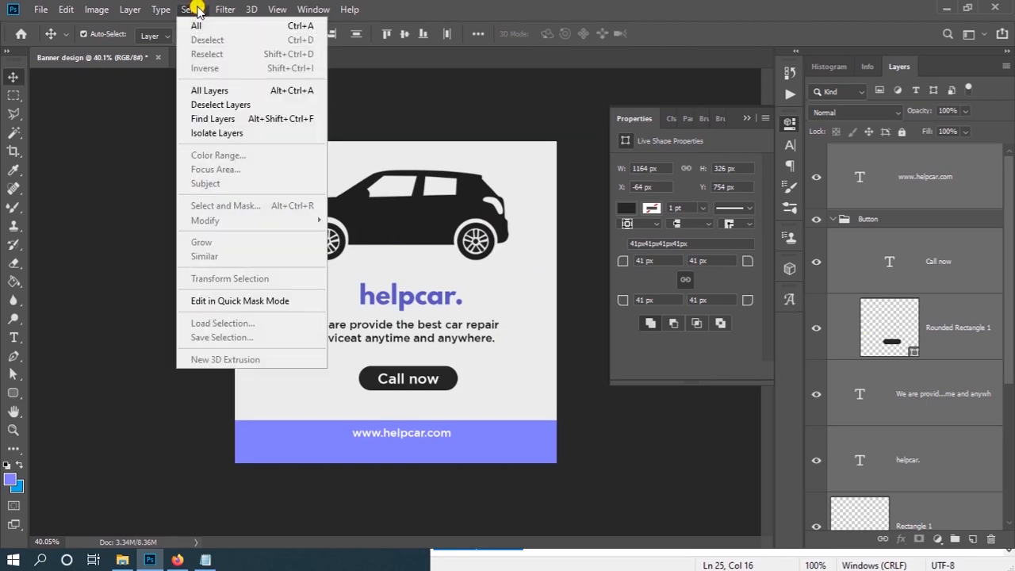
click(247, 30)
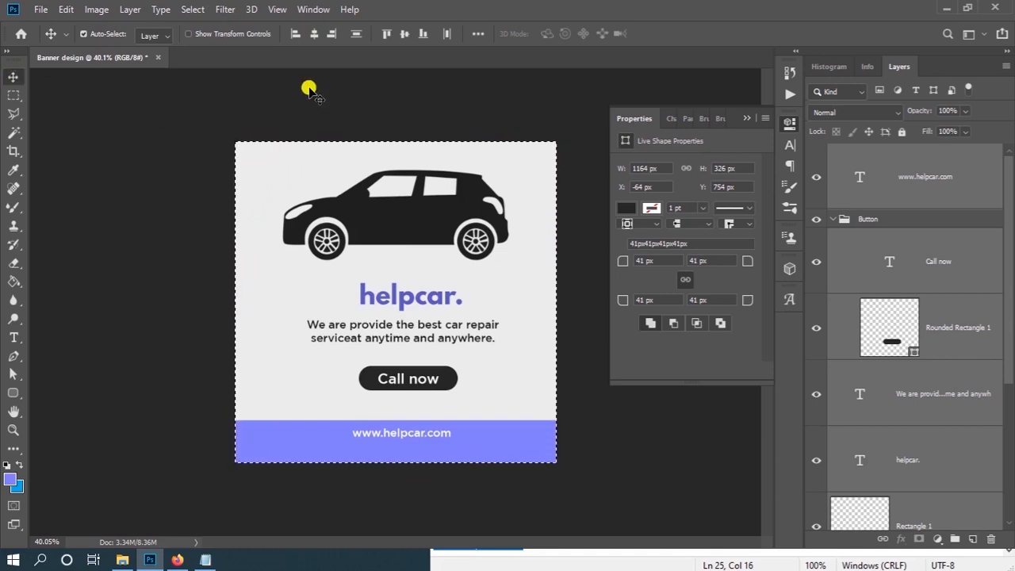
click(313, 34)
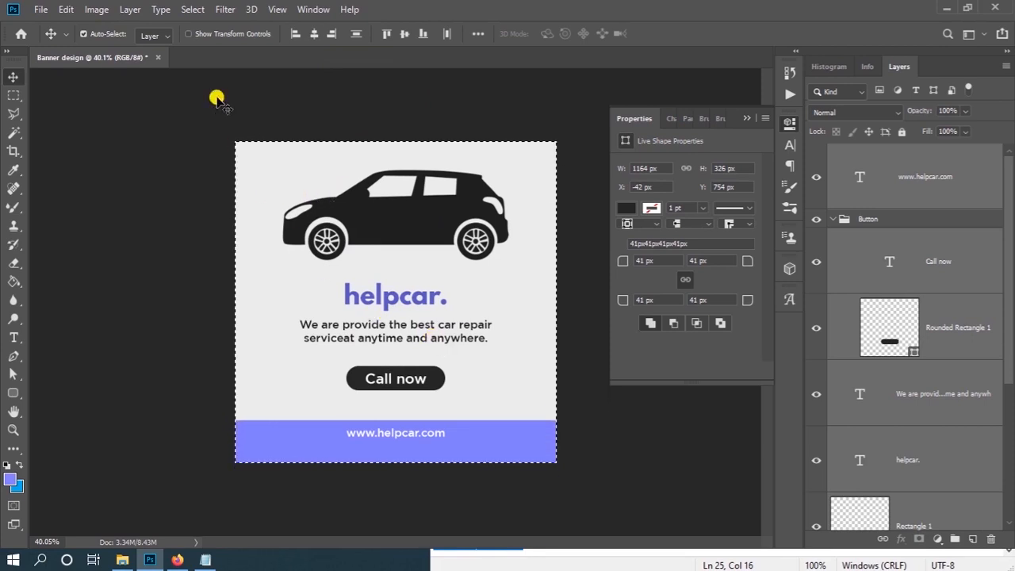
click(187, 8)
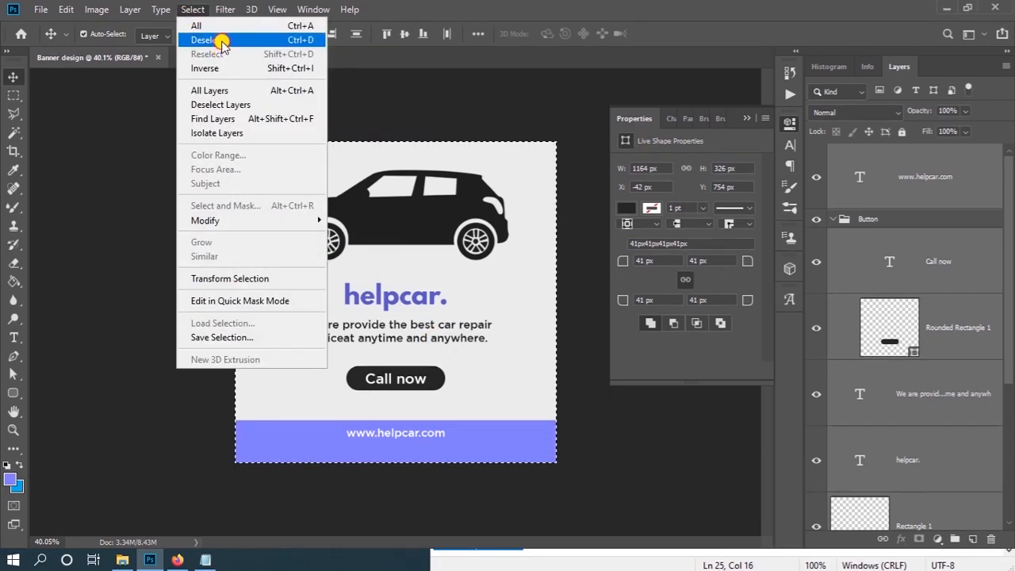
click(198, 38)
click(745, 121)
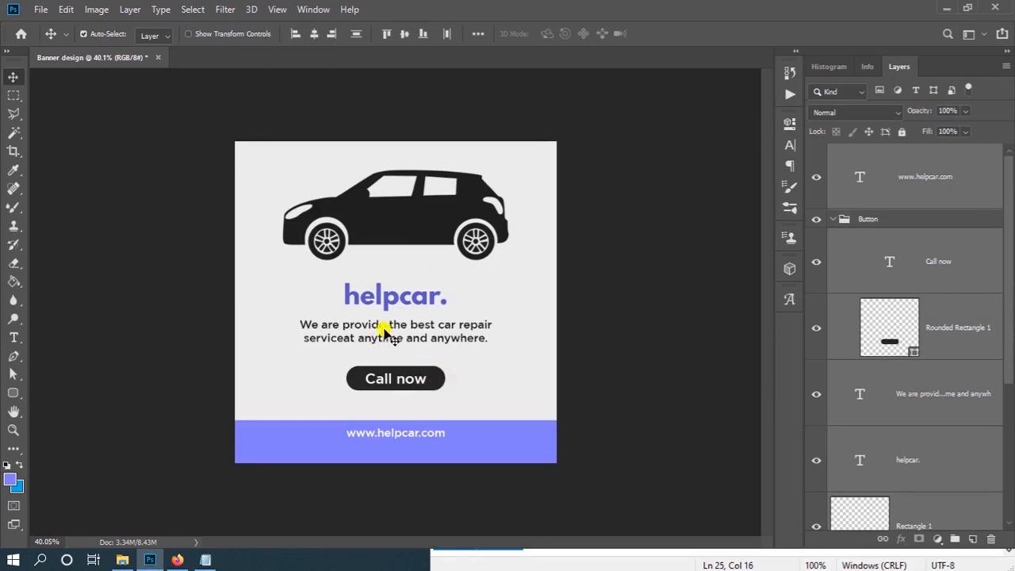
click(574, 255)
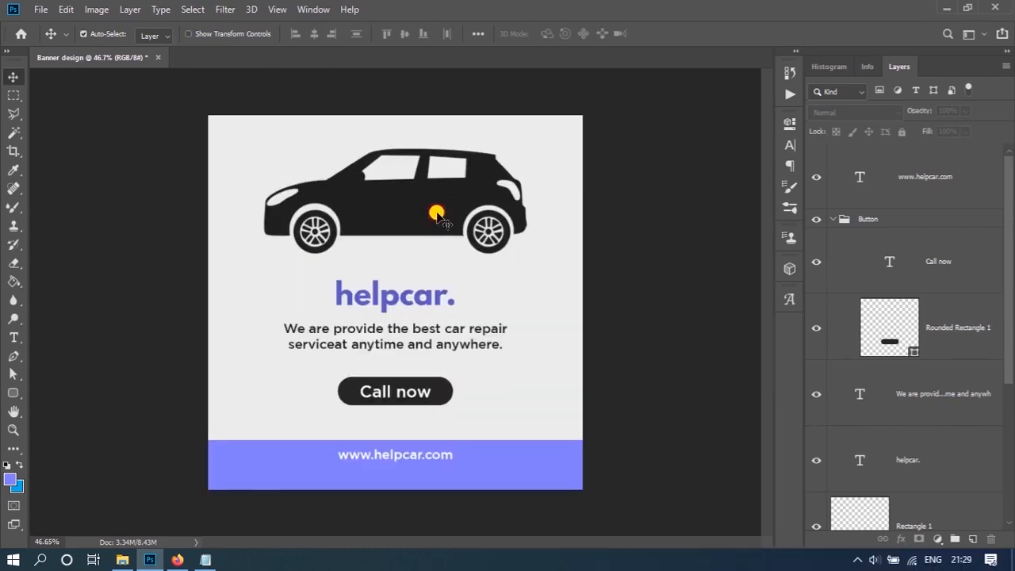
Step: Above the Car layer, draw a horizontal Pen tool shape line about 782 px long below the car, with no fill and a dark 1 pt stroke
click(424, 212)
drag(423, 199, 436, 211)
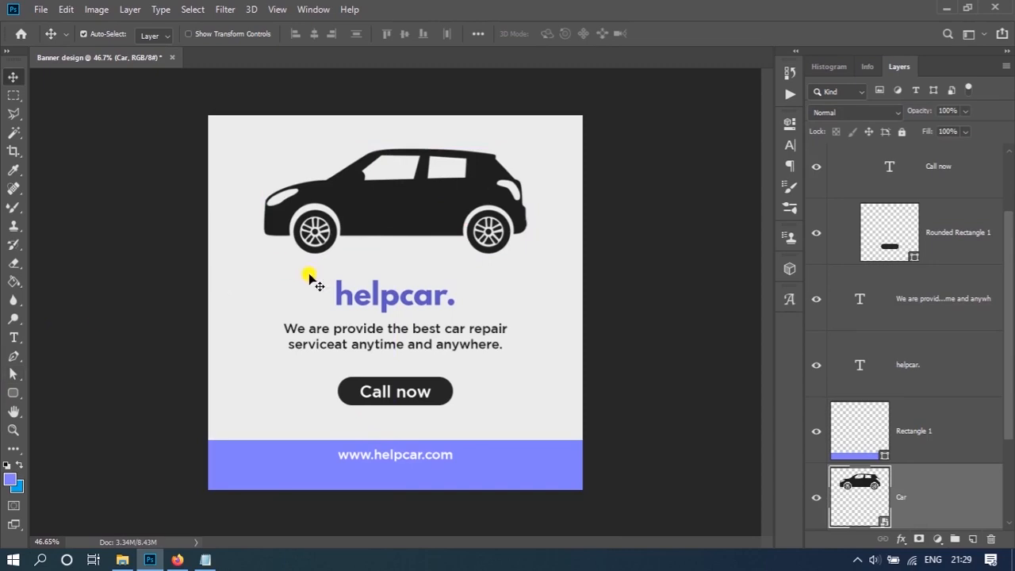
click(15, 357)
click(48, 356)
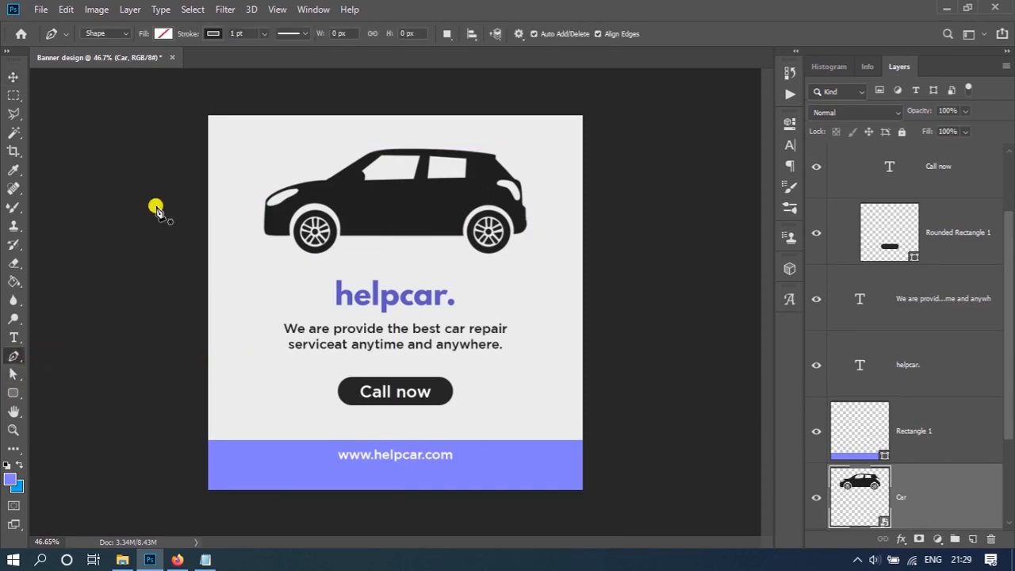
click(163, 33)
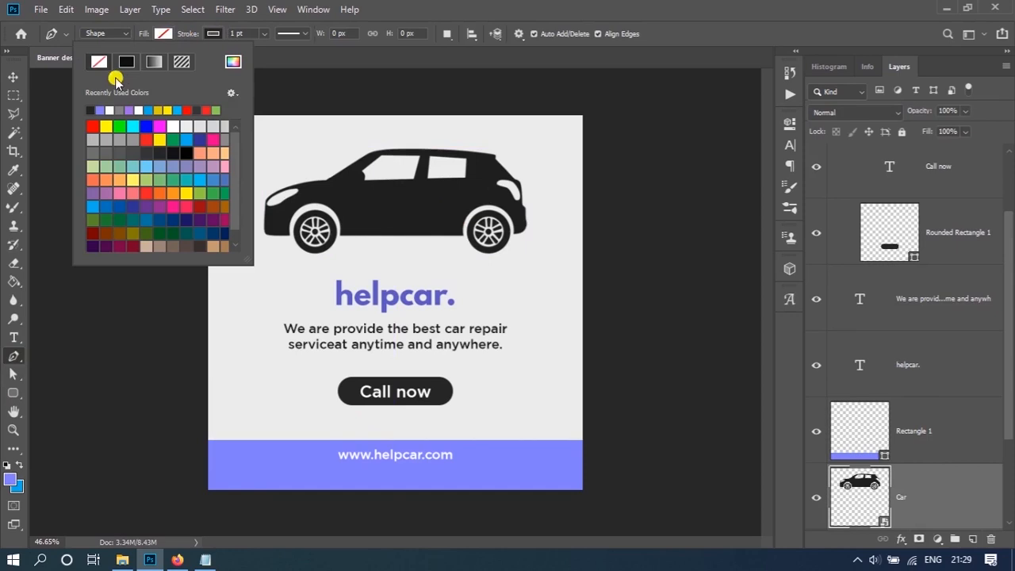
click(218, 33)
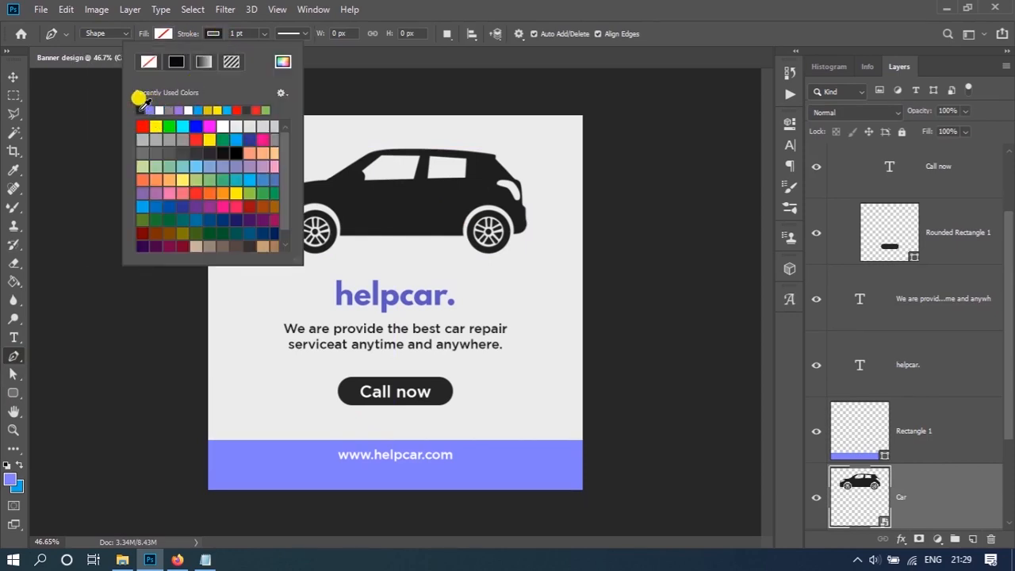
click(125, 35)
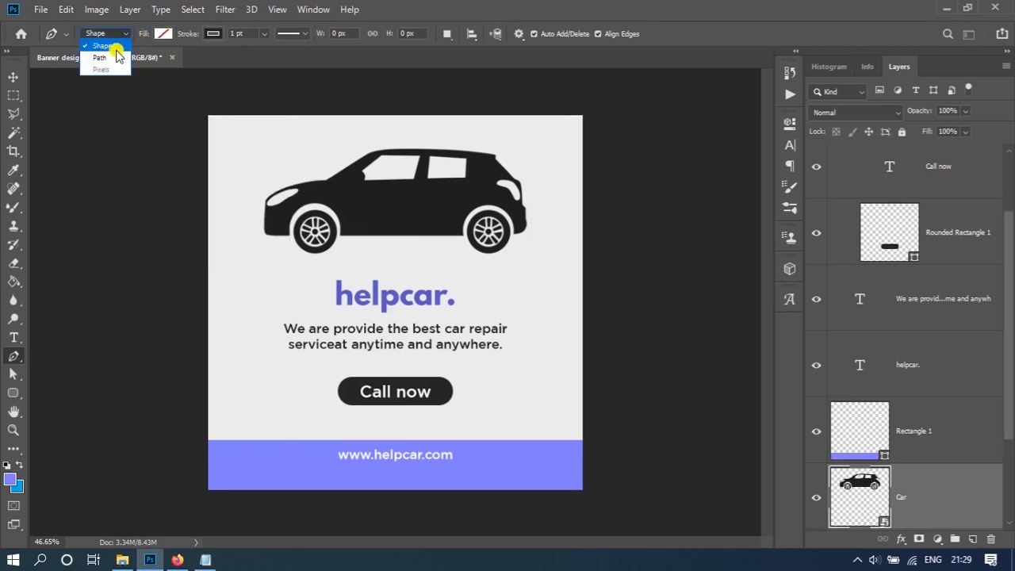
click(103, 46)
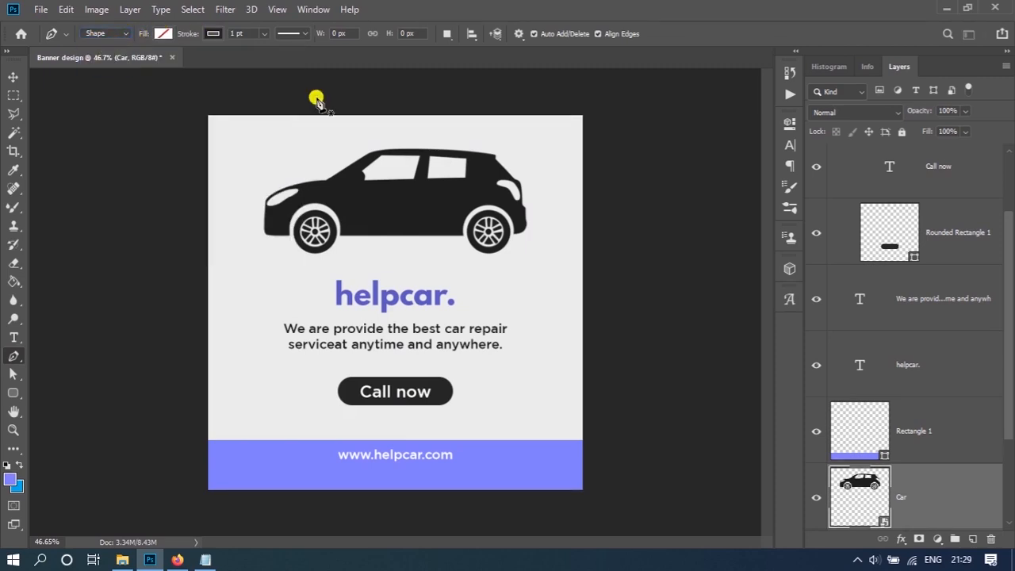
click(258, 263)
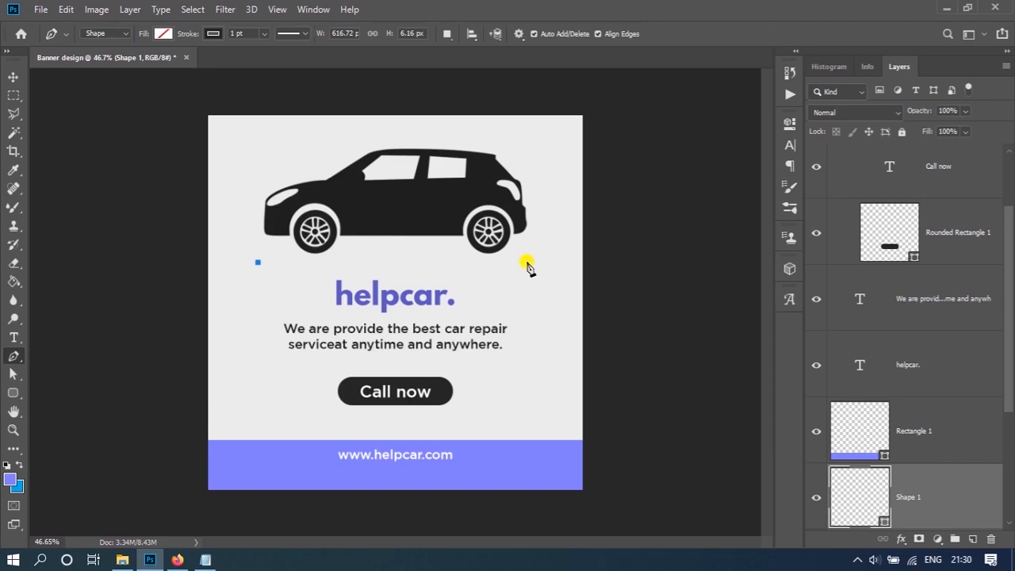
key(shift)
shift+click(528, 262)
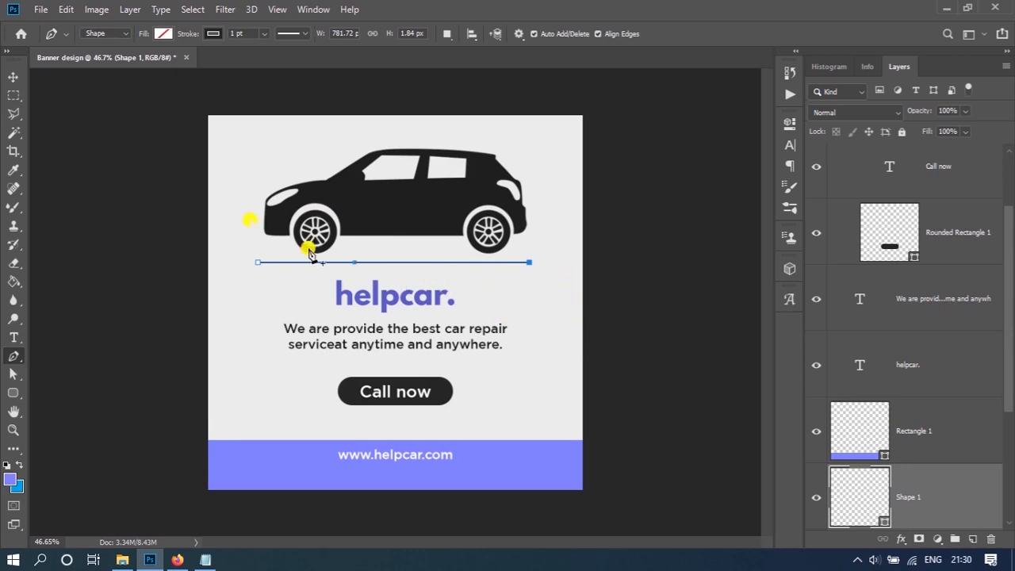
Step: Move the line up so it runs directly beneath the car's wheels
click(13, 79)
drag(558, 300, 567, 301)
drag(663, 320, 659, 310)
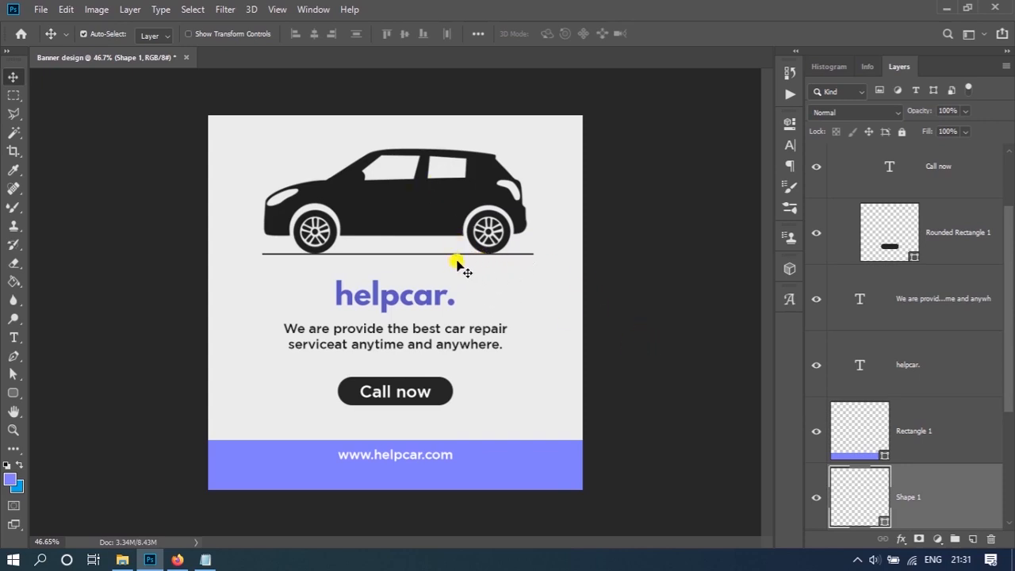
Step: Centre the line beneath the car horizontally on the whole canvas and clear the selection
click(195, 9)
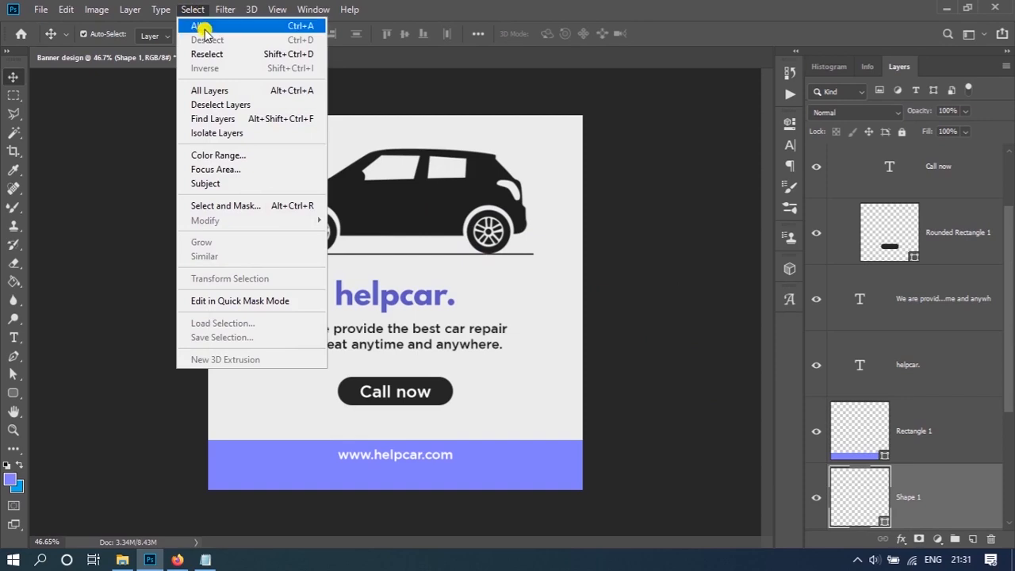
click(242, 27)
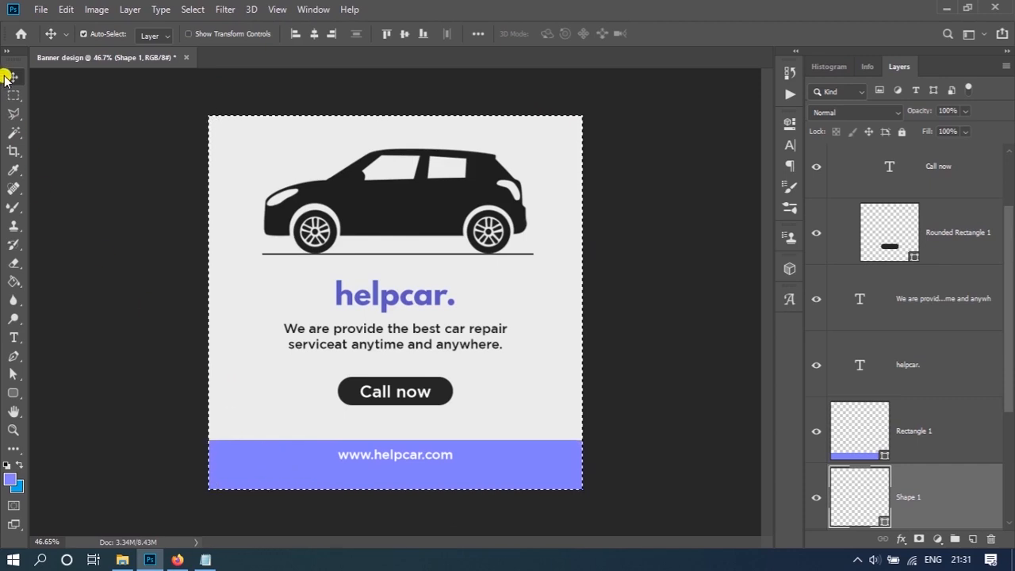
scroll(872, 468, down, 1)
click(814, 432)
click(810, 433)
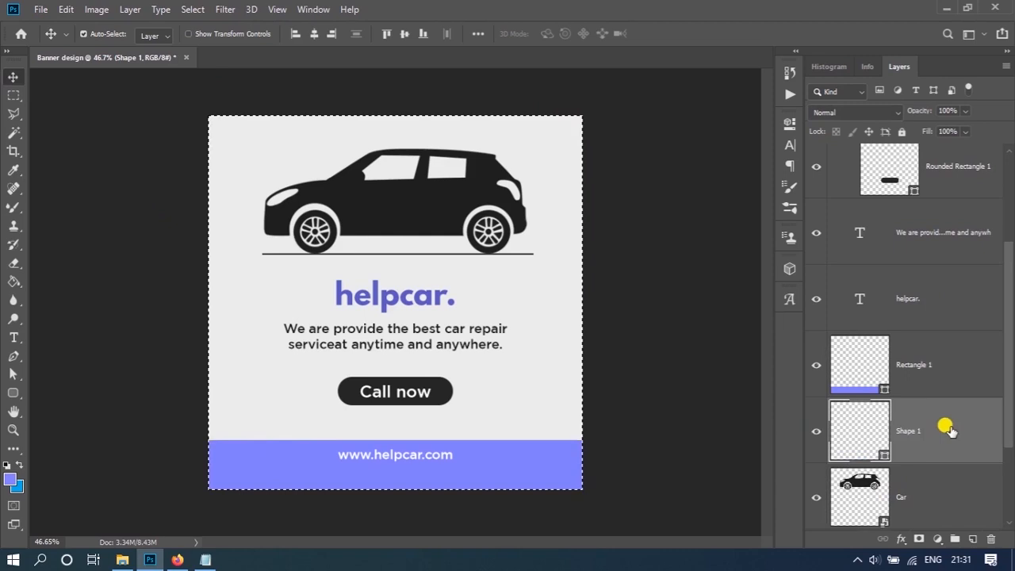
click(312, 35)
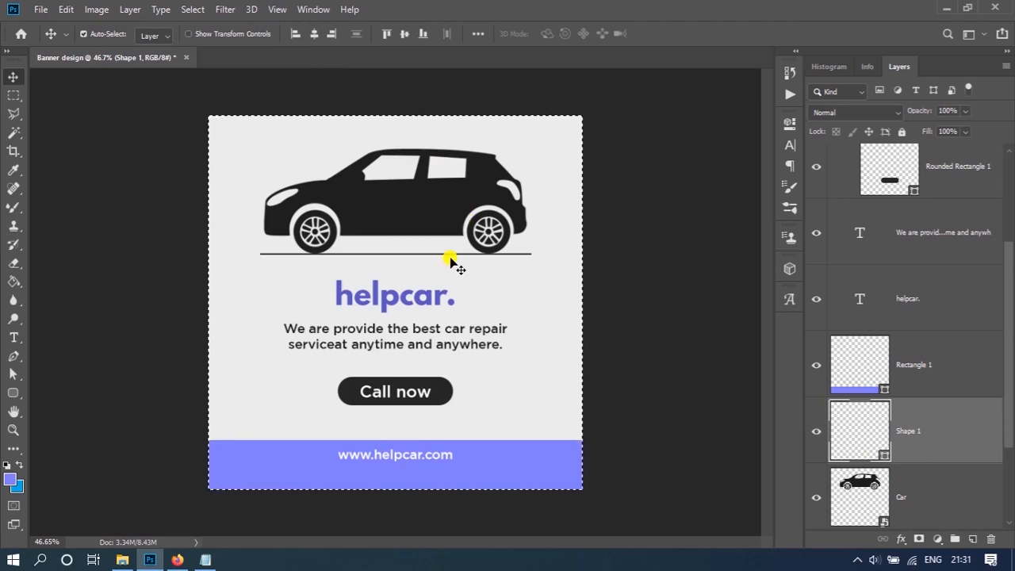
click(194, 10)
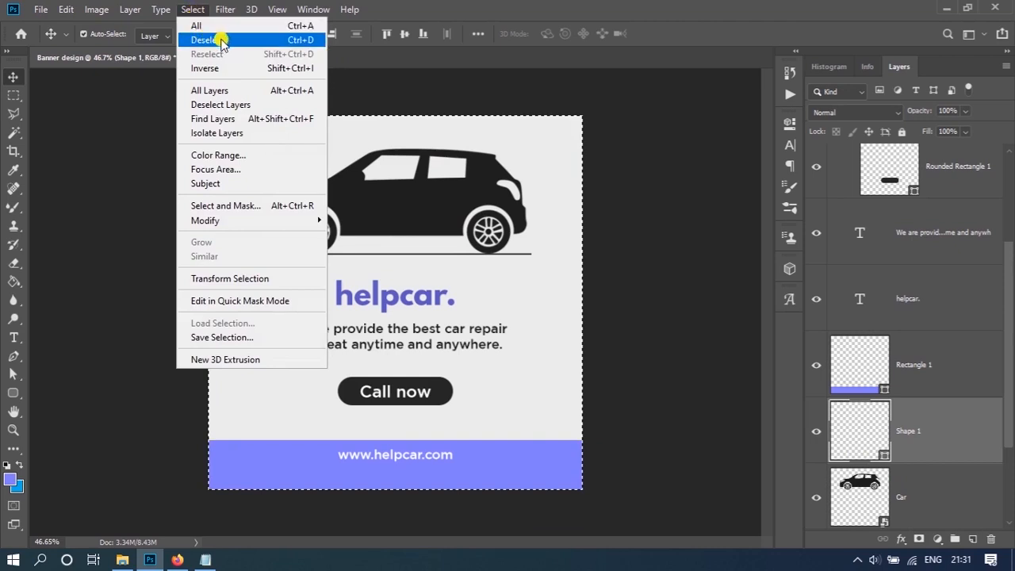
click(292, 39)
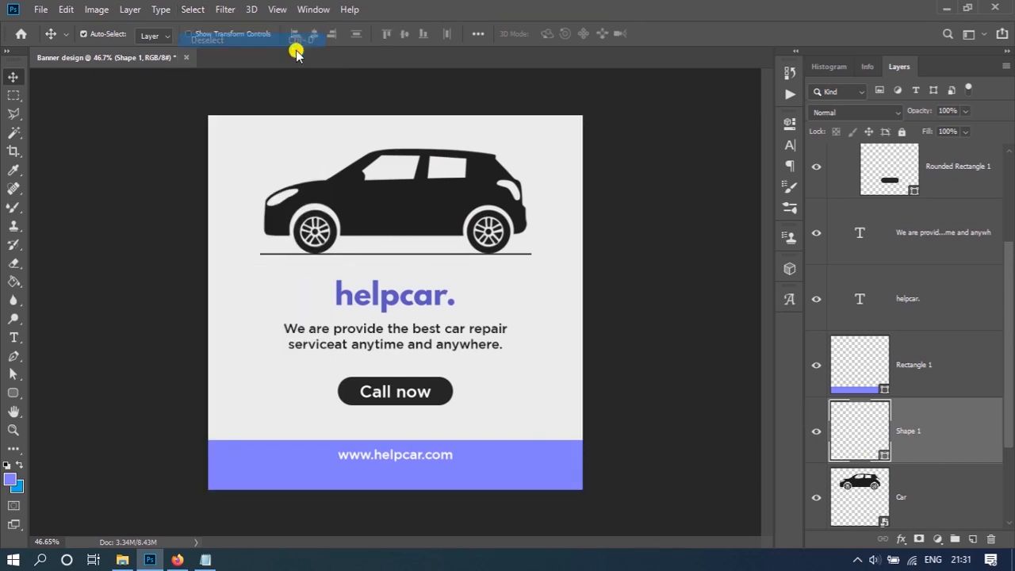
click(654, 330)
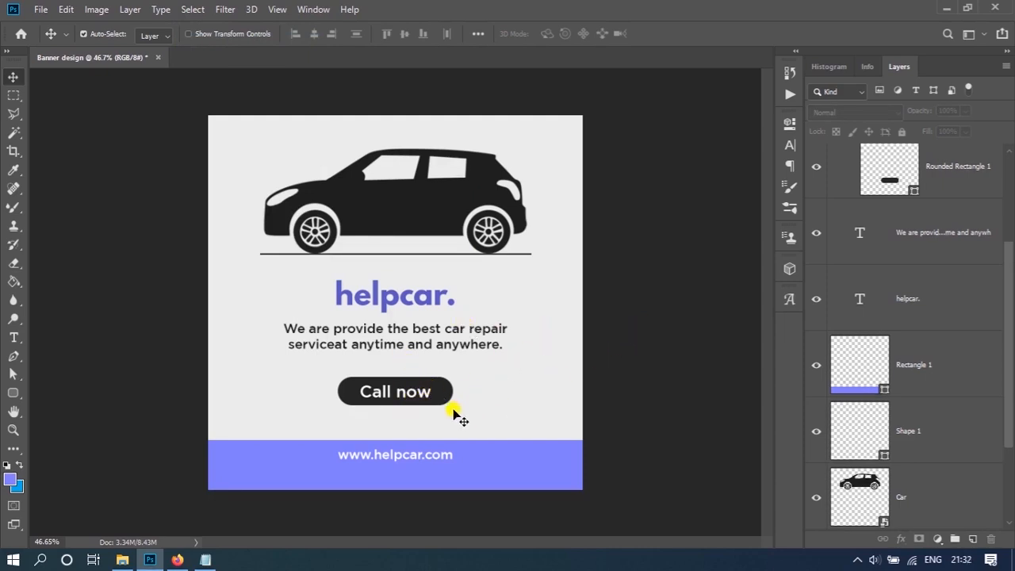
Step: Shift the Button group, the tagline and the helpcar. headline down to open more space beneath the line
click(445, 388)
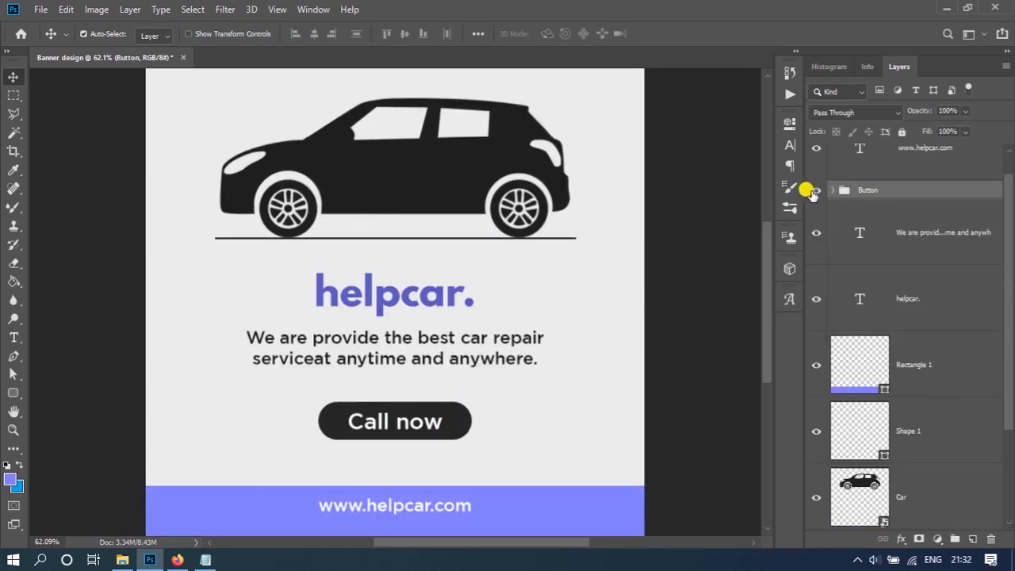
click(813, 191)
click(813, 191)
drag(571, 369, 575, 389)
drag(485, 343, 485, 374)
drag(453, 294, 453, 317)
scroll(454, 320, down, 2)
drag(466, 358, 466, 349)
Step: Set the whole tagline's font size to 8 pt and commit the text
key(t)
click(463, 349)
key(ctrl+a)
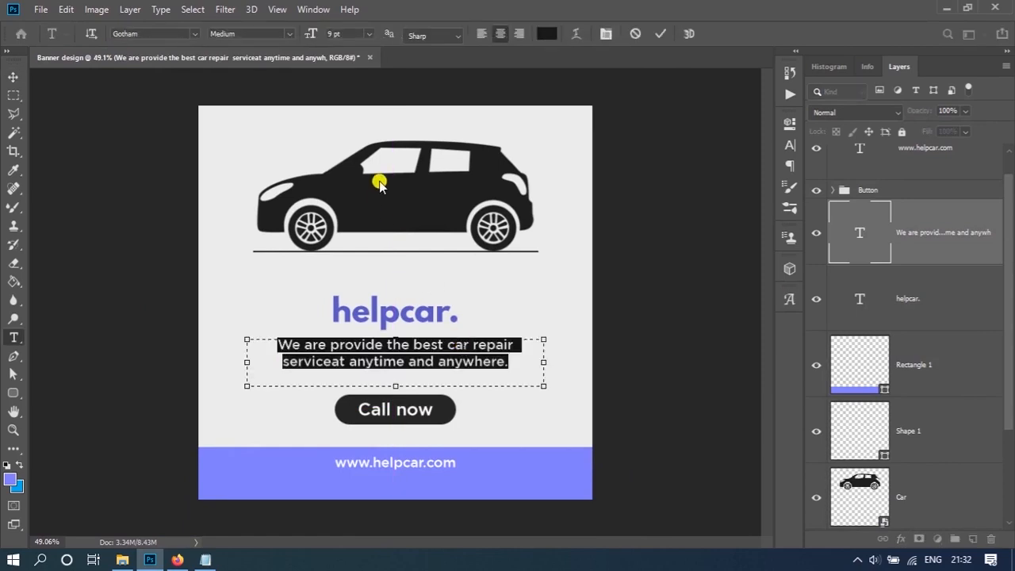
drag(520, 361, 252, 329)
text(8)
key(Return)
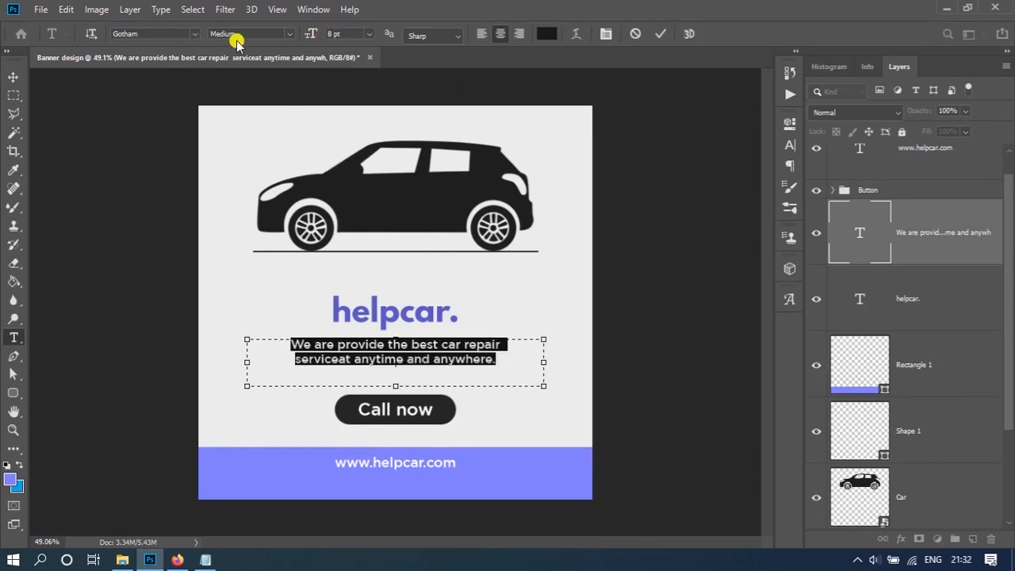
click(660, 33)
key(v)
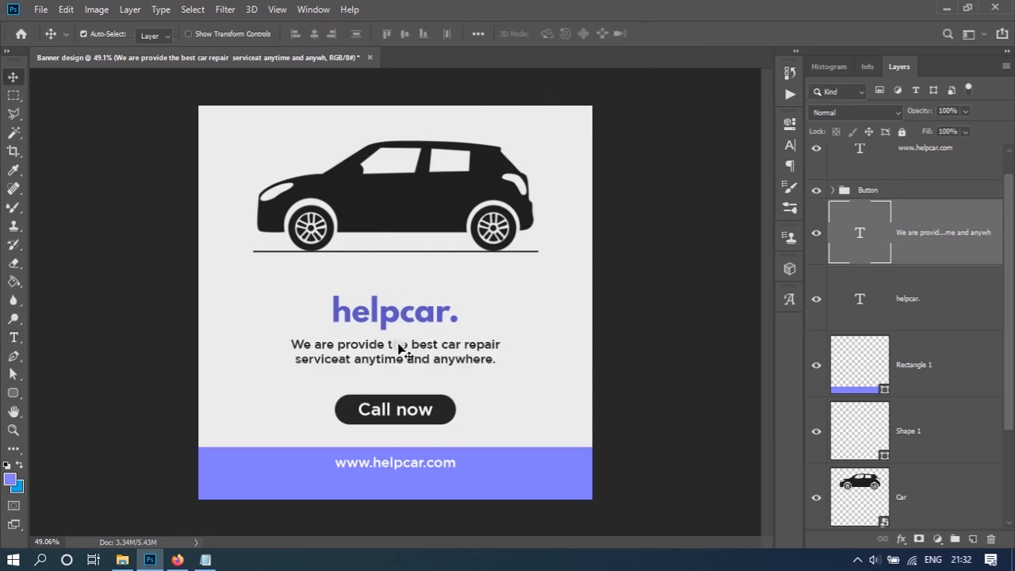
click(414, 409)
drag(549, 377, 549, 367)
click(447, 464)
drag(485, 467, 487, 476)
Step: Recolour the bar behind the web address to the darker purple 5d5bd0
click(497, 474)
click(815, 393)
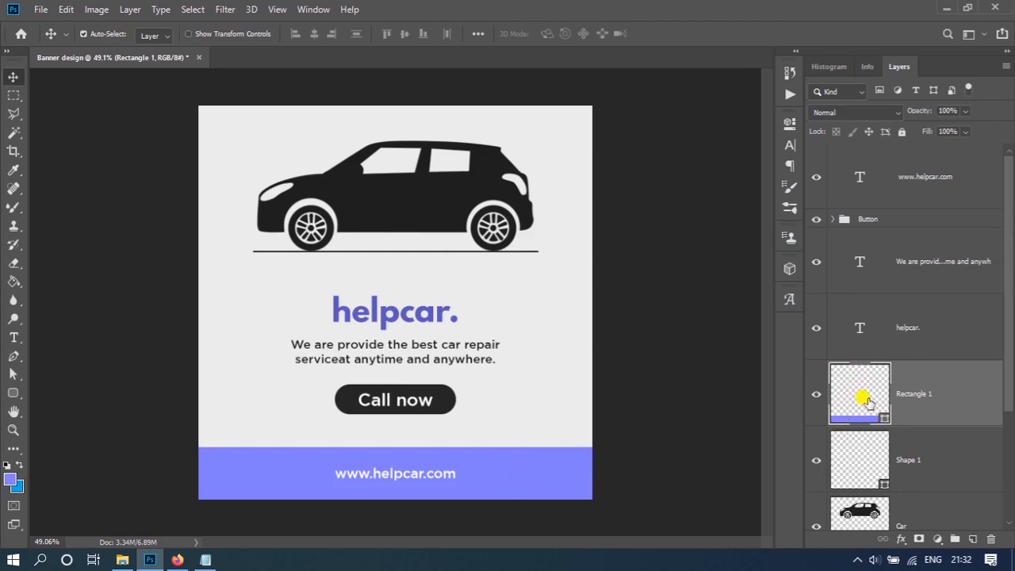
double_click(850, 392)
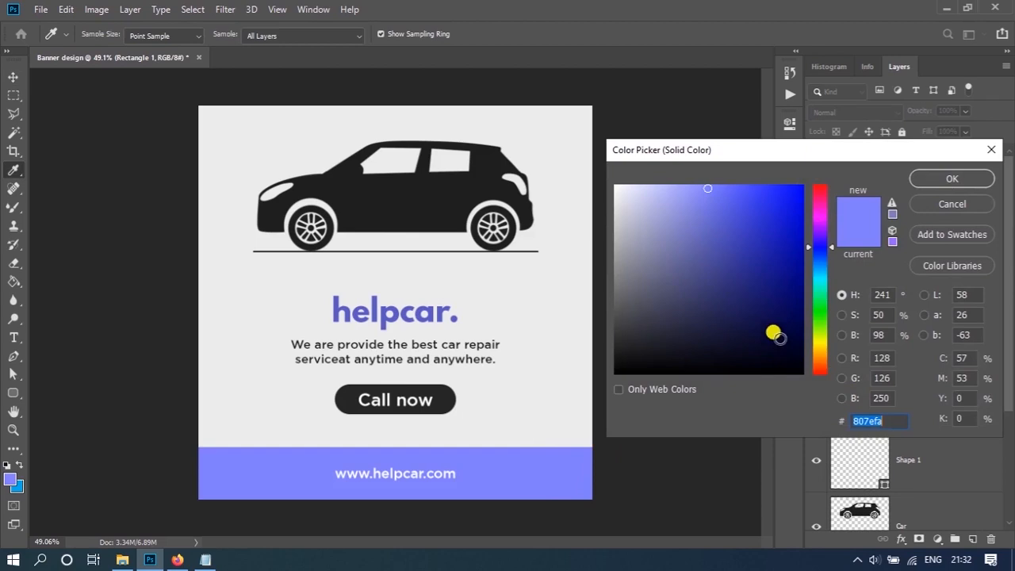
drag(707, 190, 720, 219)
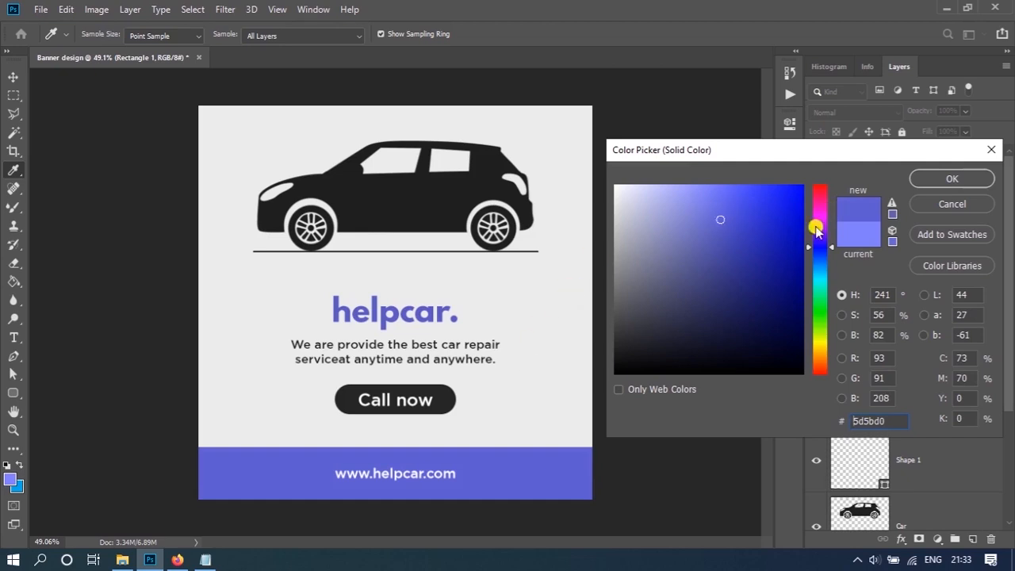
click(936, 178)
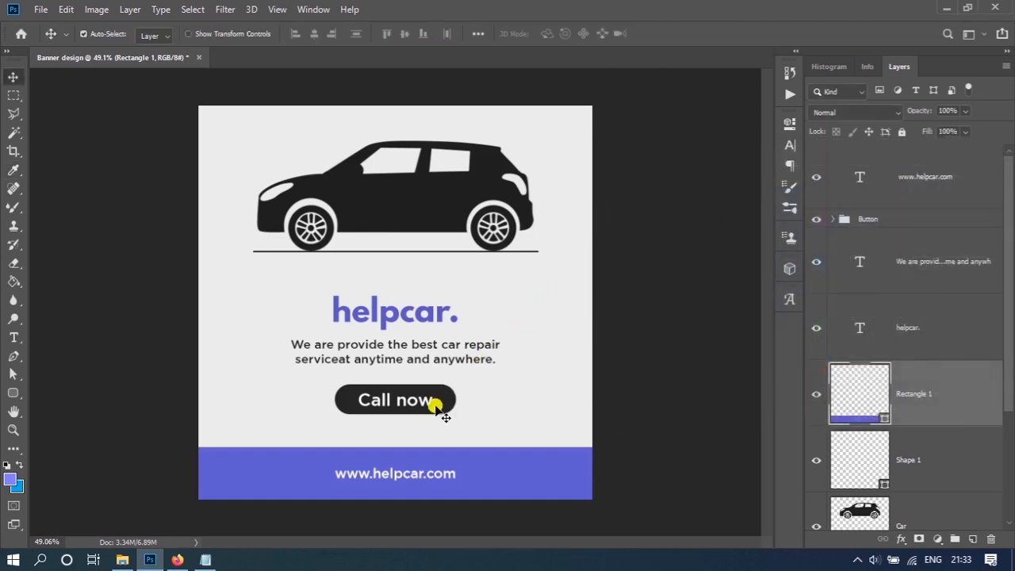
Step: Move the Button group down slightly to space it between the tagline and the purple bar
click(878, 219)
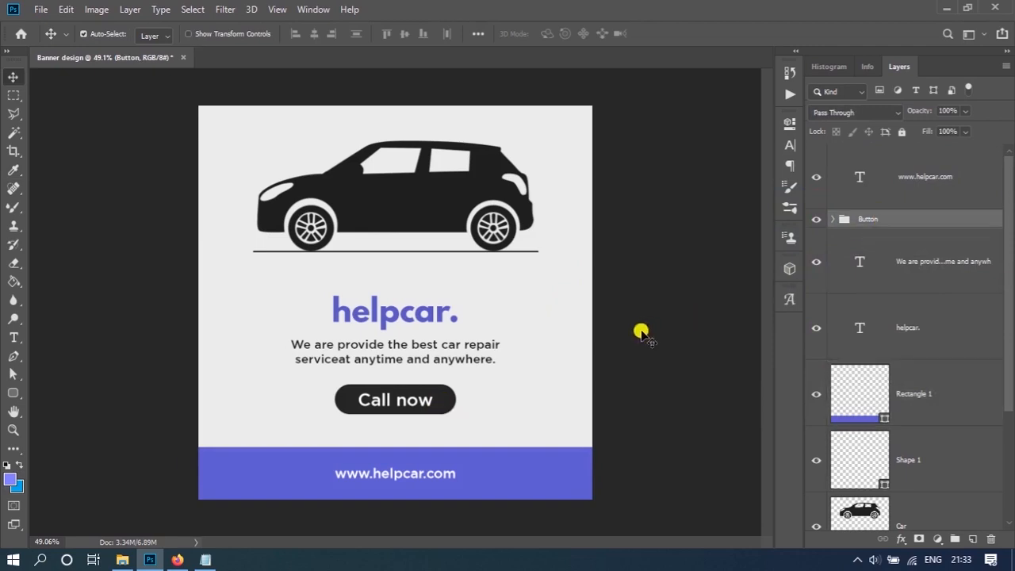
drag(539, 380, 536, 382)
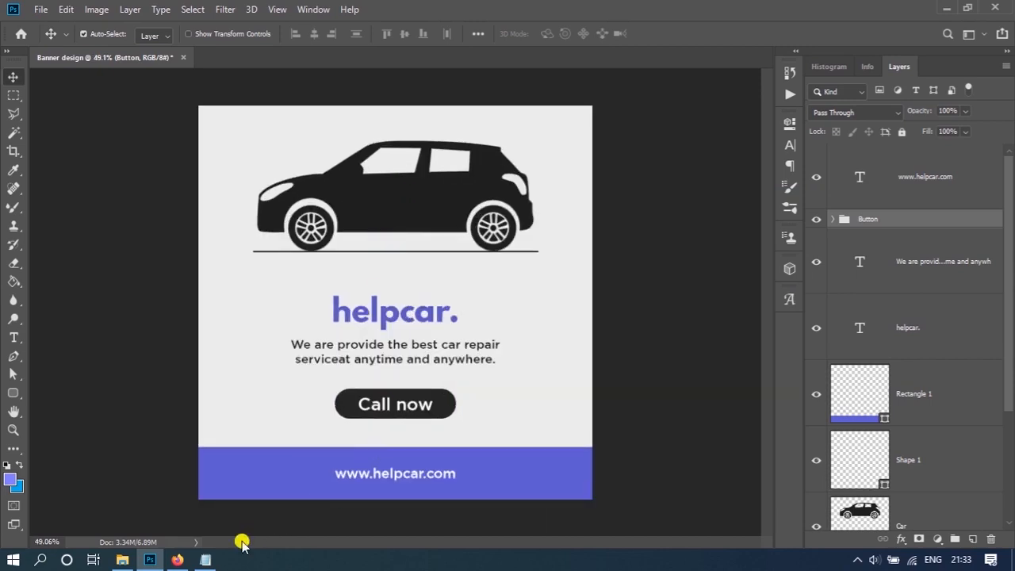
Step: Copy the word "Logo" from the Notepad text and return to the Photoshop banner
click(205, 560)
drag(482, 290, 412, 295)
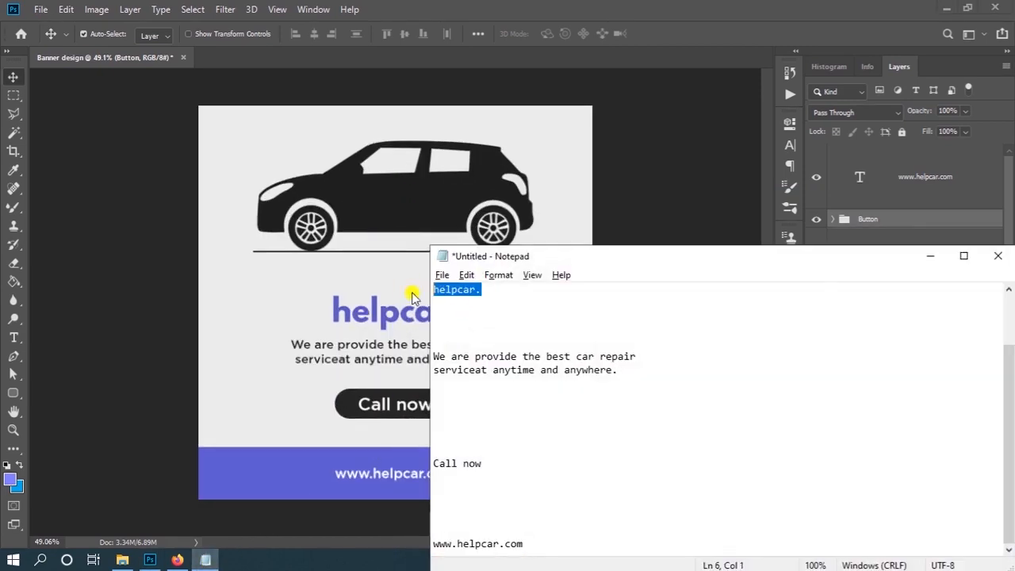
scroll(532, 392, up, 2)
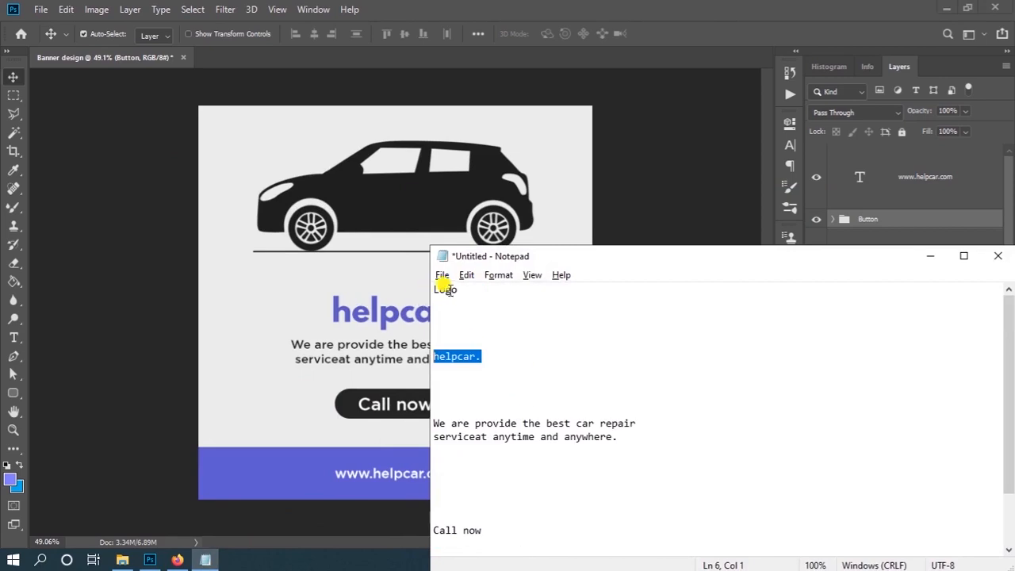
drag(459, 290, 410, 292)
key(ctrl+c)
click(266, 267)
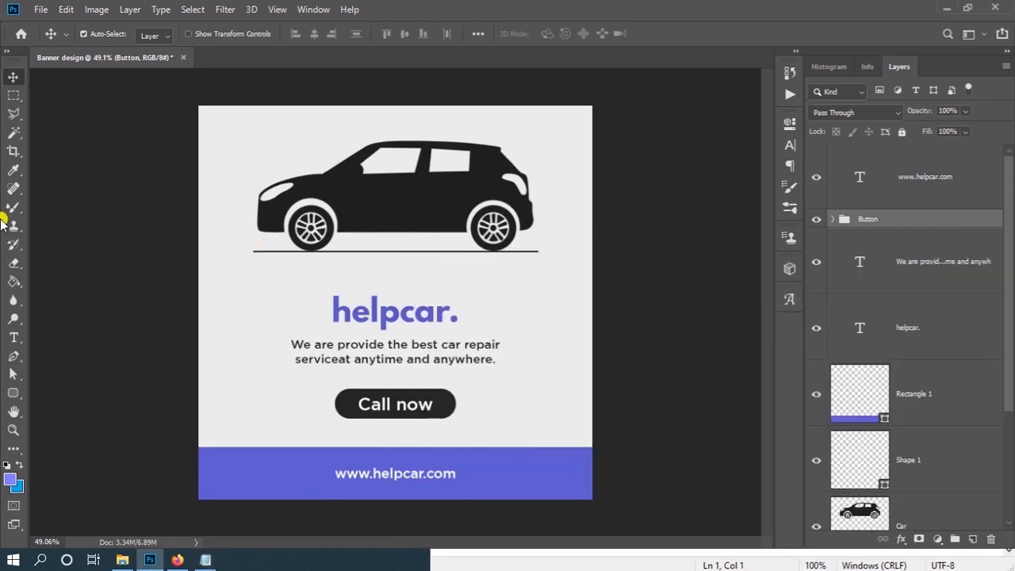
Step: Add the copied word "Logo" as a new text layer above the car, near the banner's upper-left corner
click(13, 336)
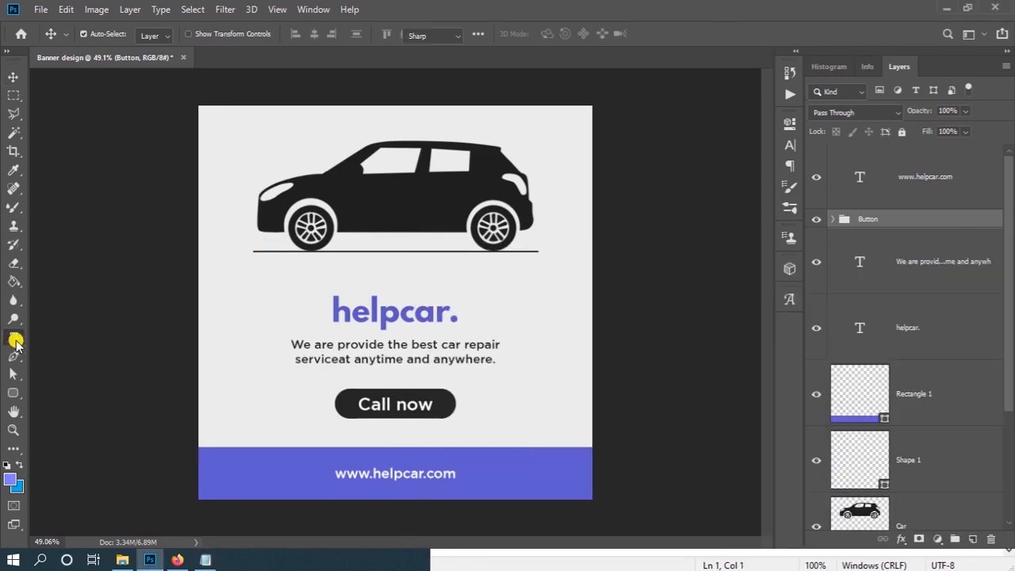
click(246, 125)
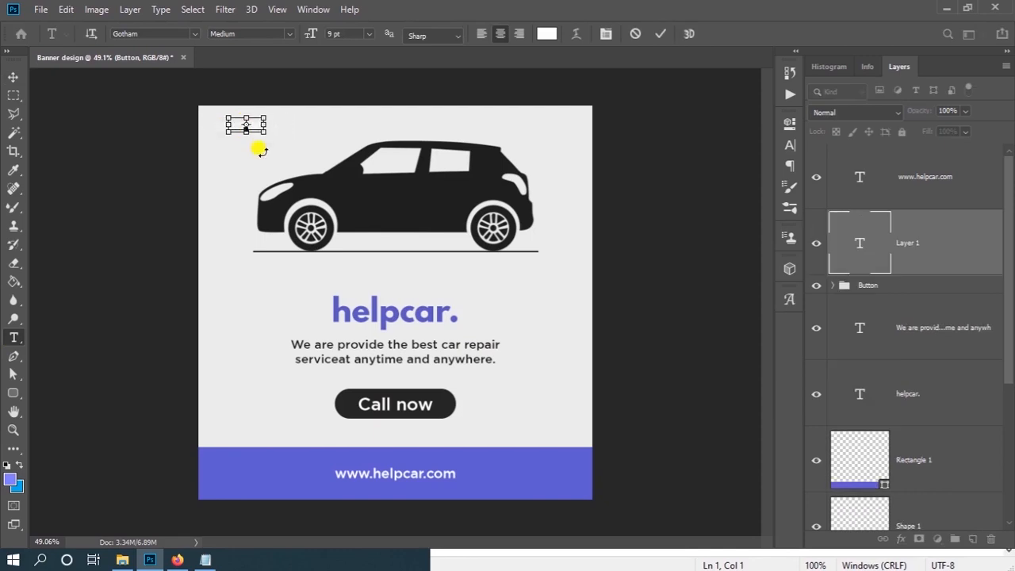
key(ctrl+v)
Step: Recolour the "Logo" text black, commit it and move it into the banner's upper-left corner
click(546, 33)
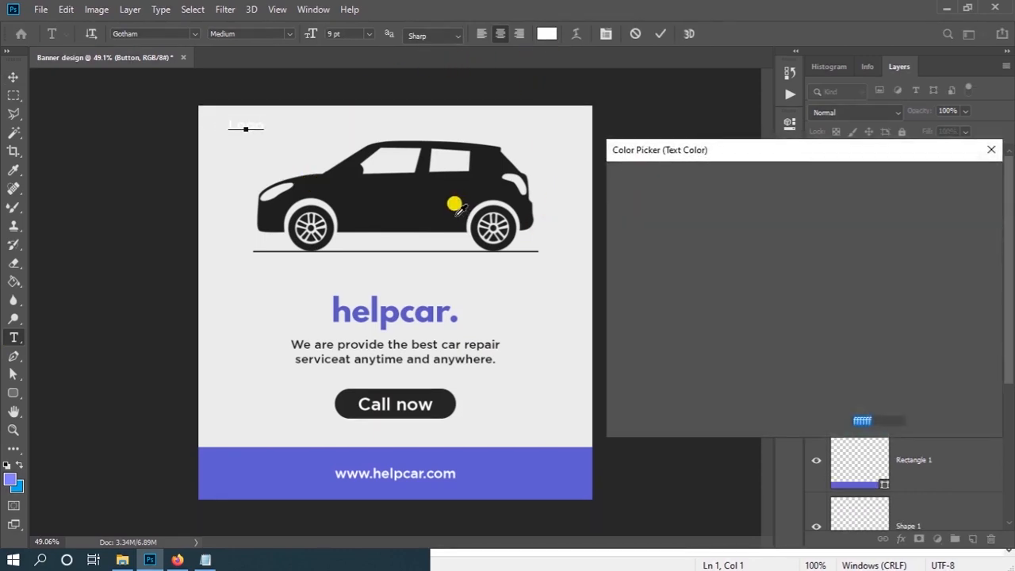
click(618, 350)
click(948, 180)
click(659, 33)
click(12, 77)
drag(331, 130, 309, 119)
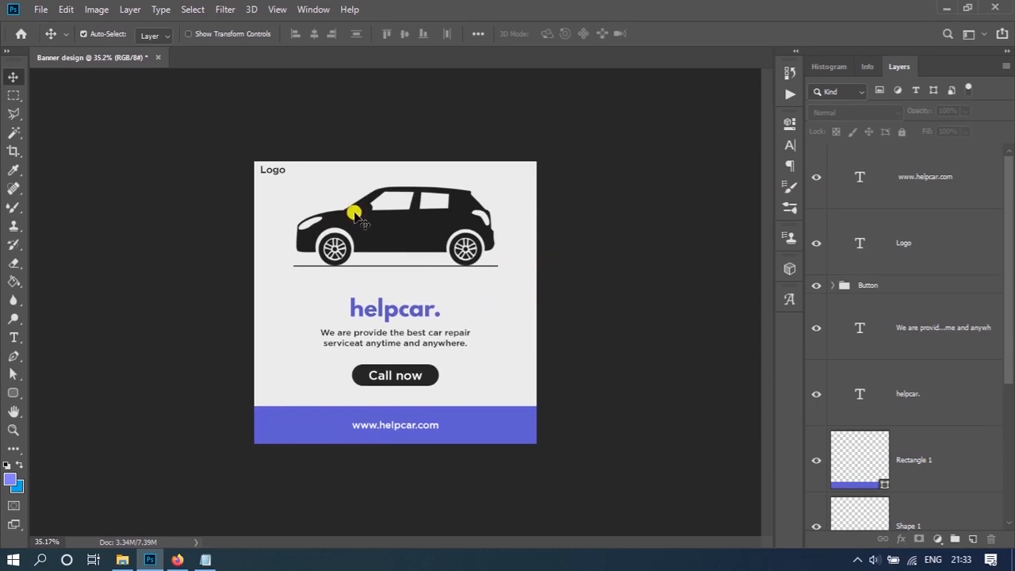
Step: Save a JPEG copy of the banner as "Banner design" in the Car service banner folder
click(39, 11)
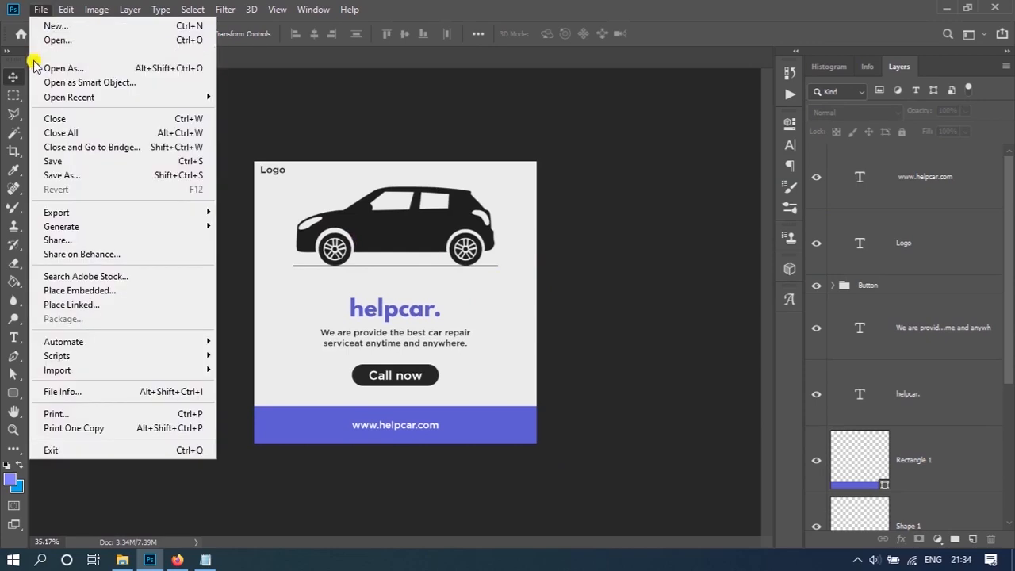
click(69, 180)
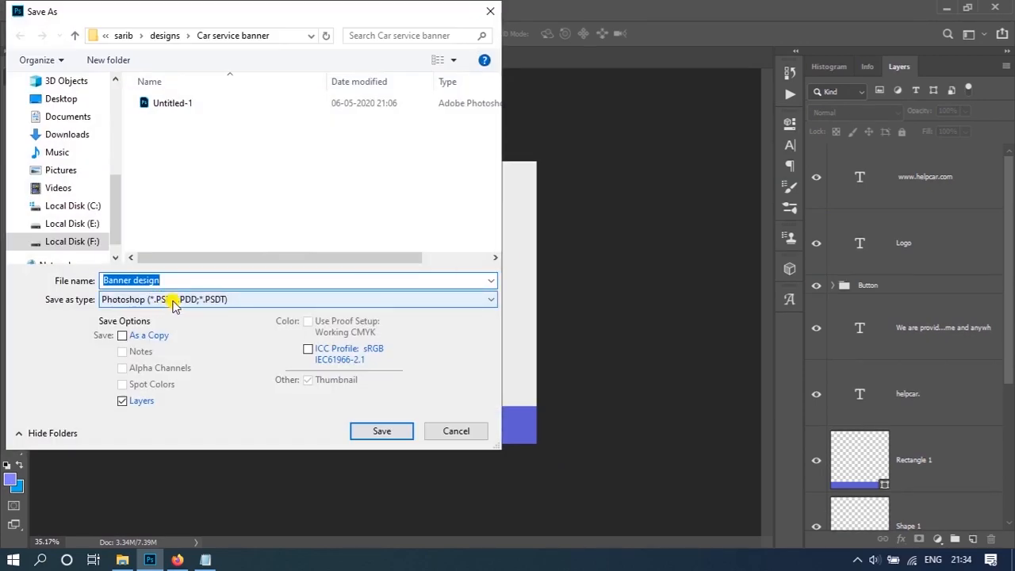
click(183, 300)
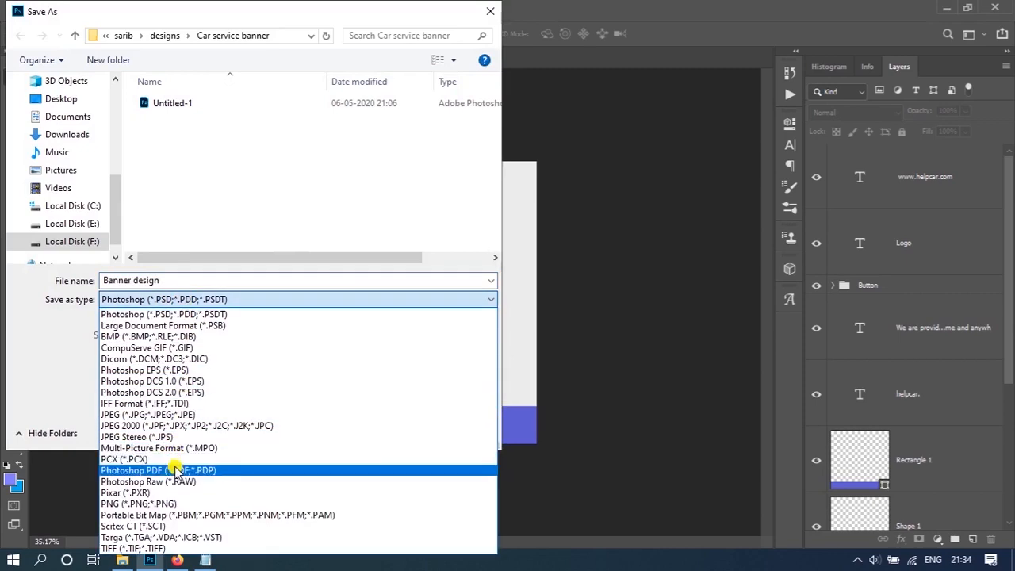
click(183, 415)
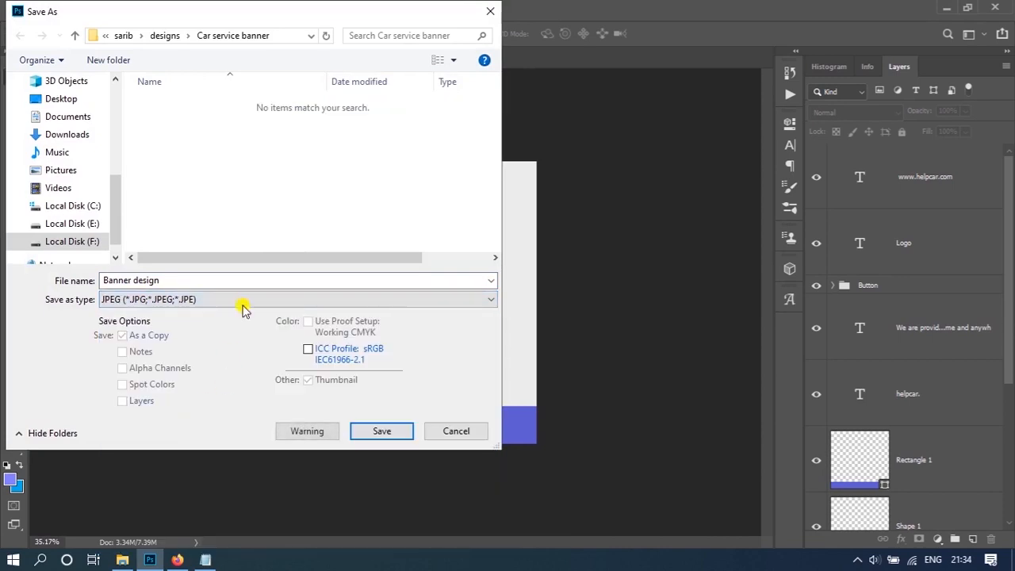
click(186, 279)
click(166, 278)
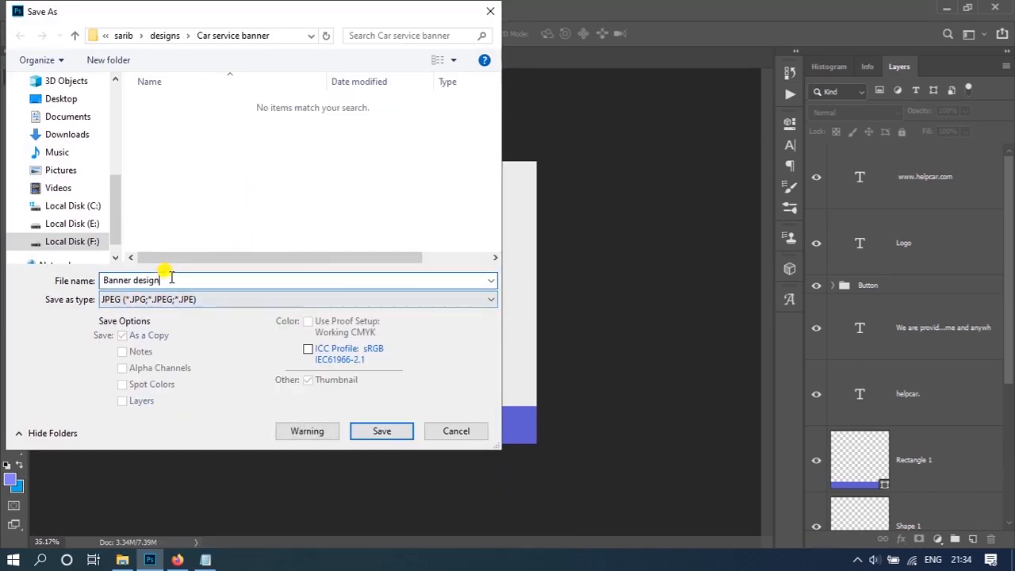
drag(177, 278, 82, 278)
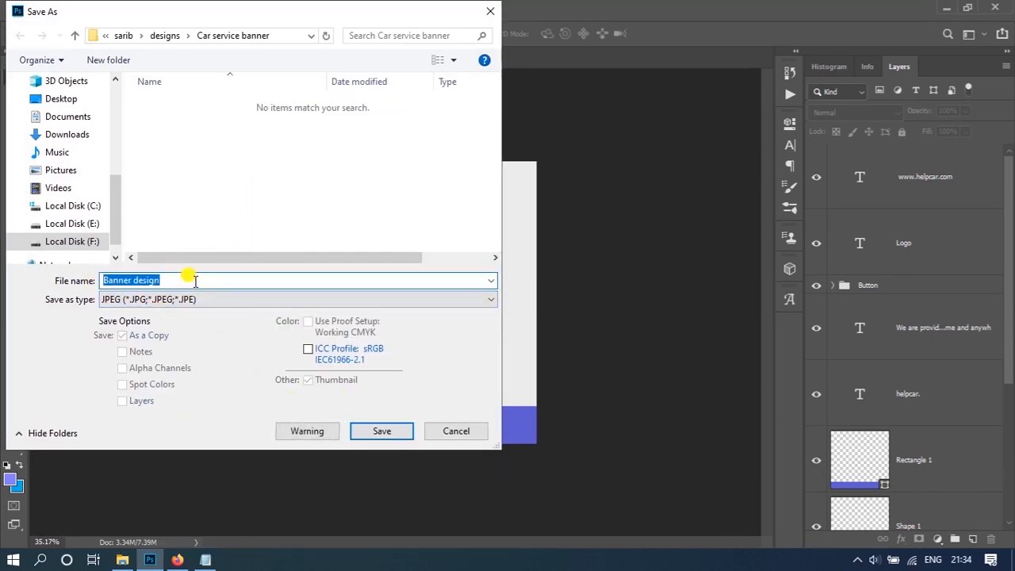
drag(168, 278, 100, 274)
click(383, 431)
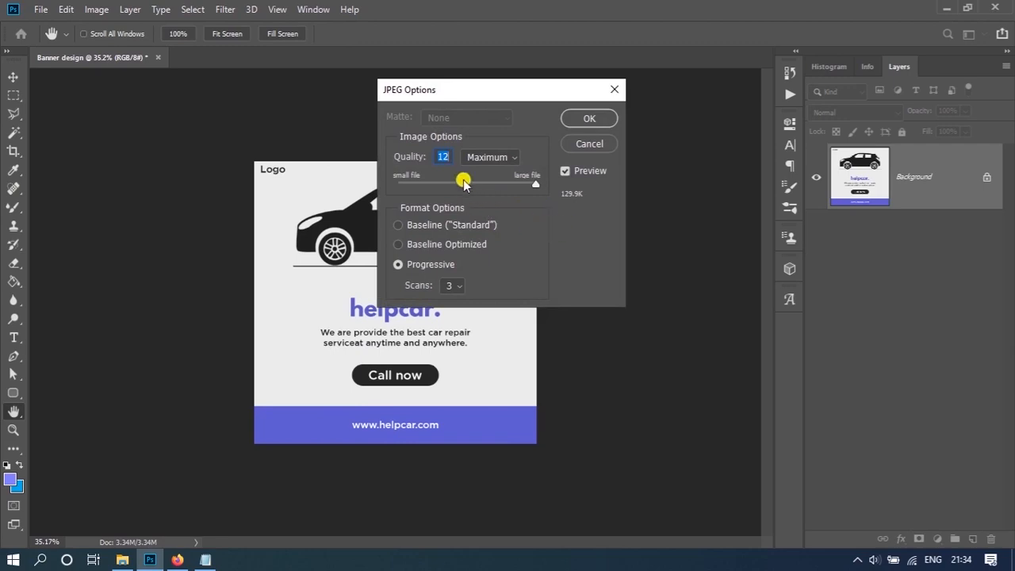
Step: Set the JPEG quality to 12 (Maximum) with the Progressive format and finish the export
drag(439, 148, 431, 147)
text(12)
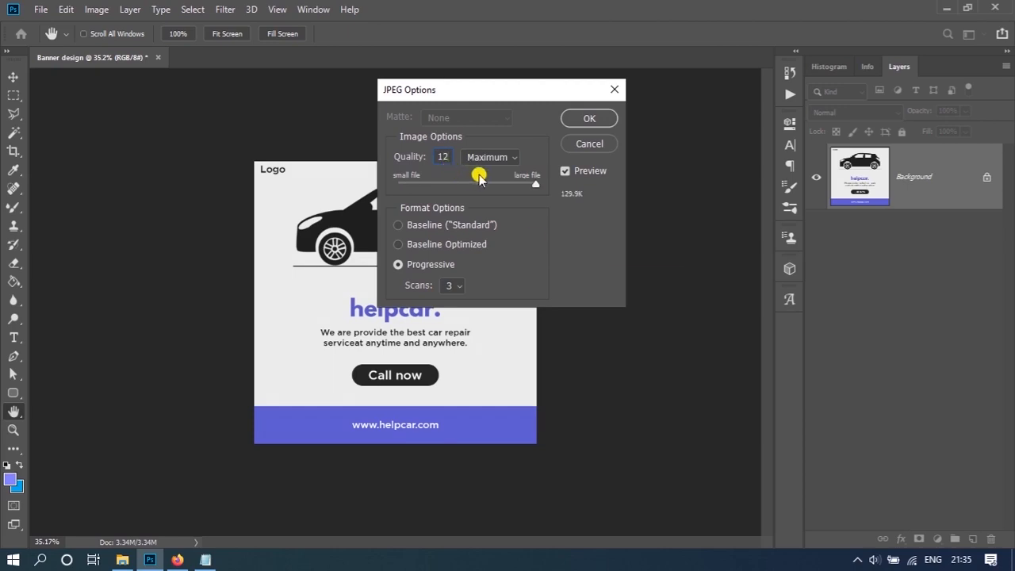
key(Tab)
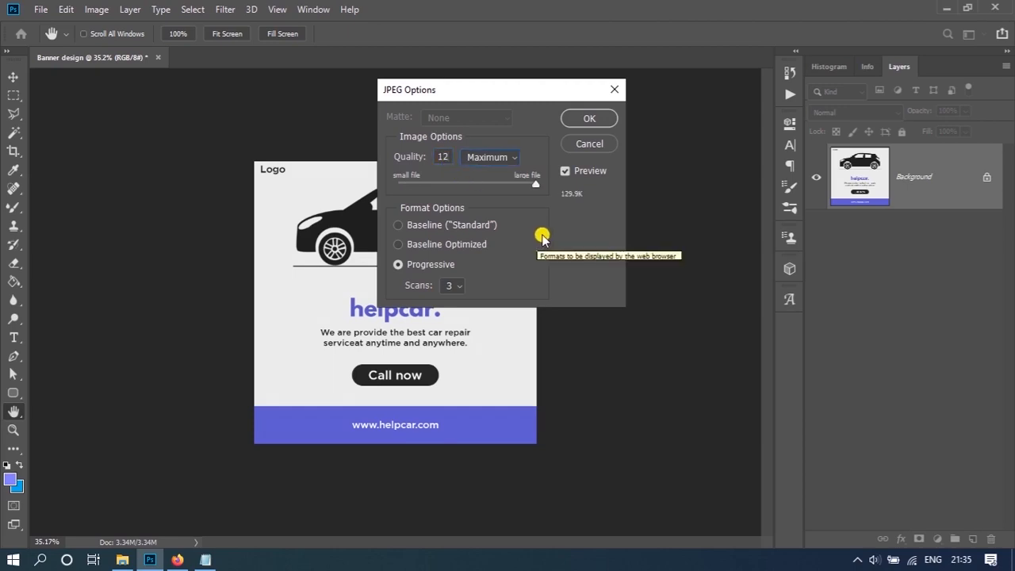
click(593, 119)
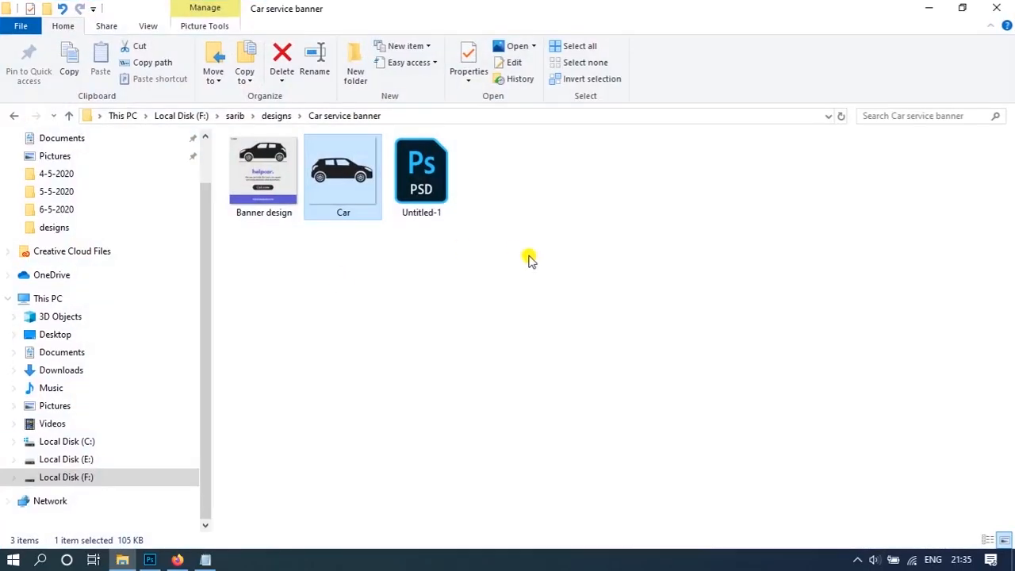
Step: Select the exported "Banner design" image in the Car service banner folder in File Explorer
click(410, 293)
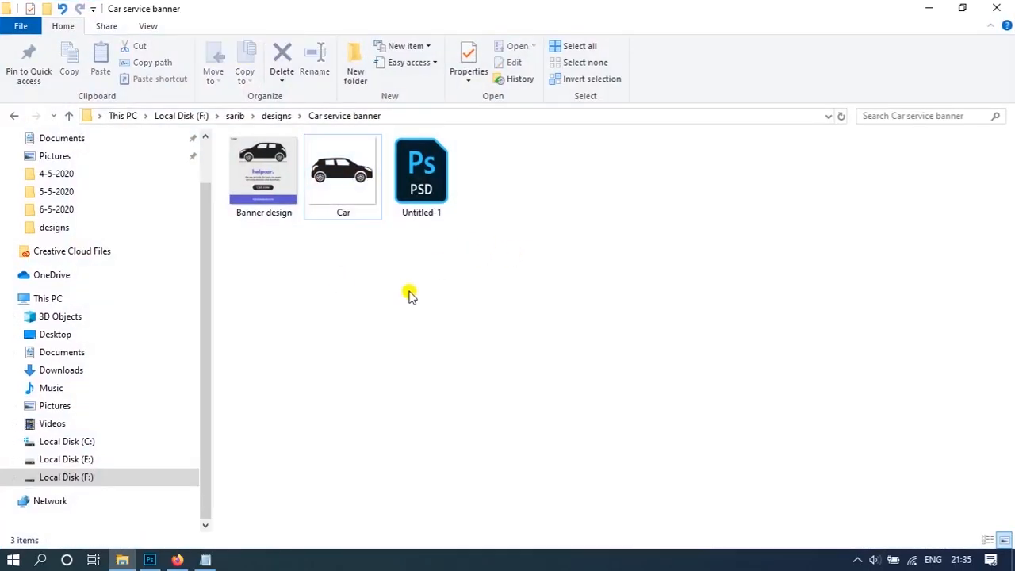
click(264, 184)
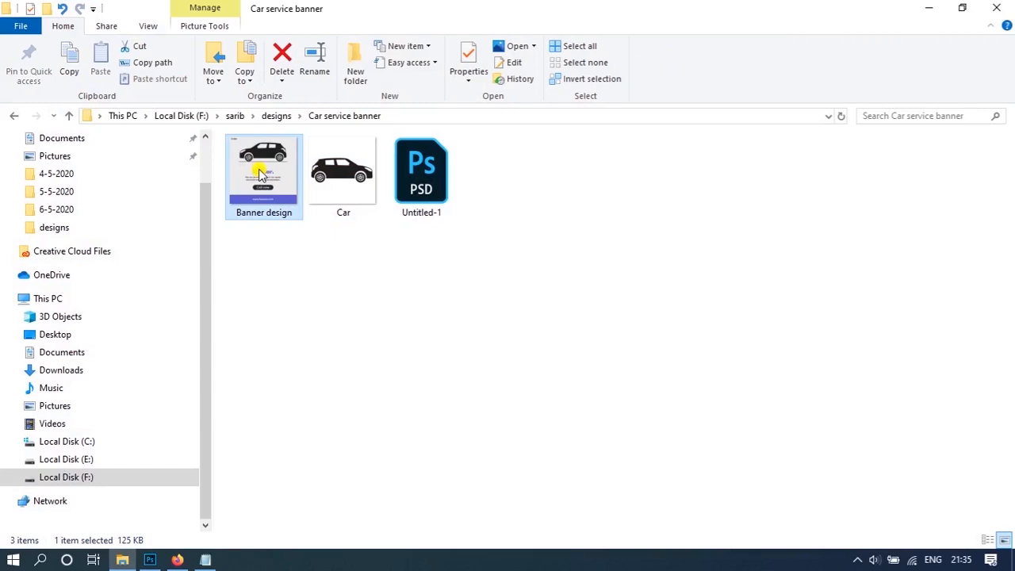